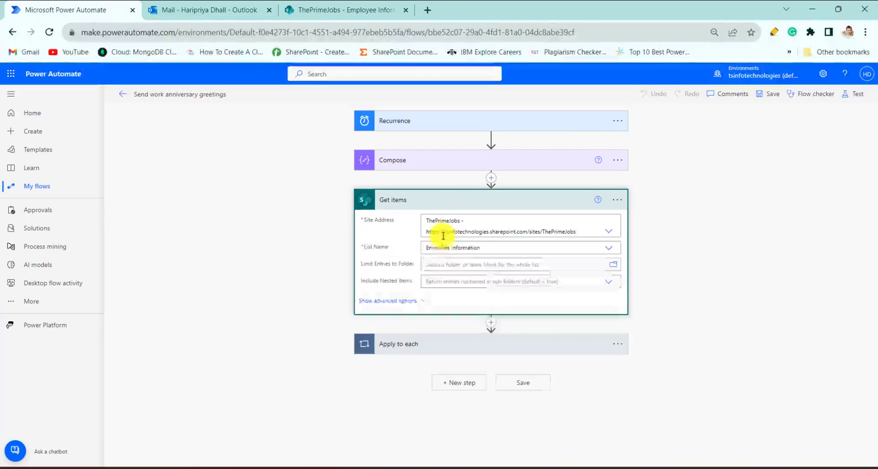
# Step: Examine the Apply to each loop of the existing flow, including its condition and the email action, and collapse the expanded cards
pyautogui.click(451, 345)
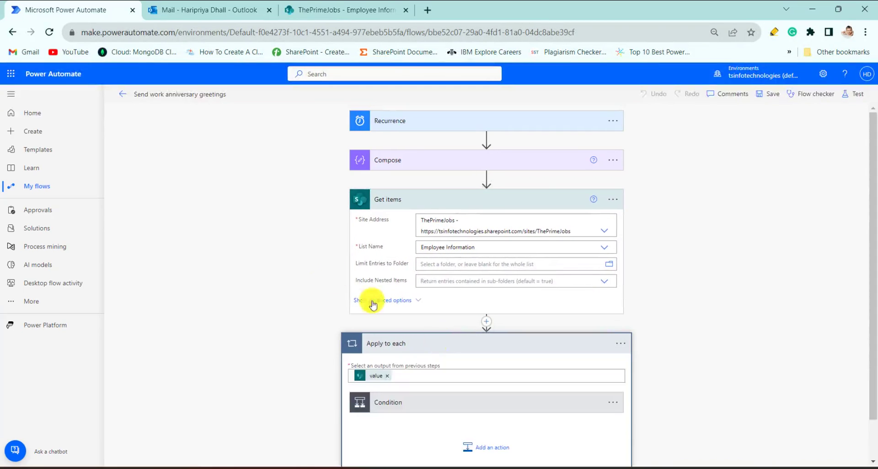
pyautogui.scroll(-1, 319, 245)
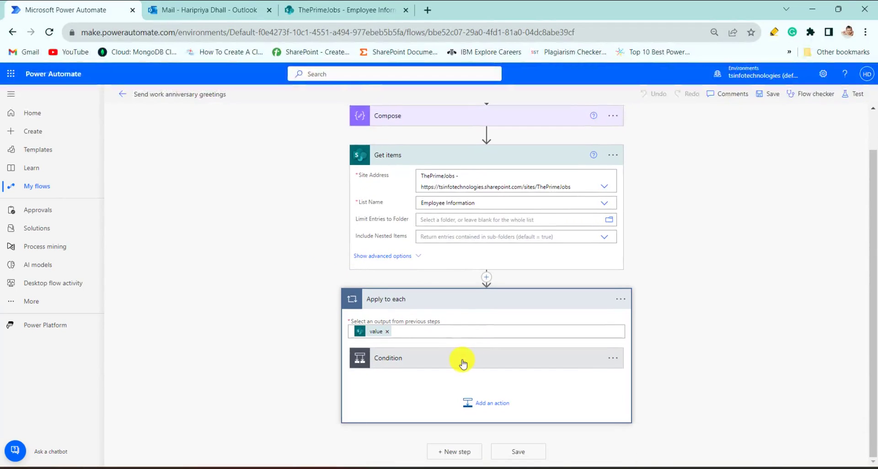
pyautogui.click(463, 364)
pyautogui.scroll(-3, 378, 324)
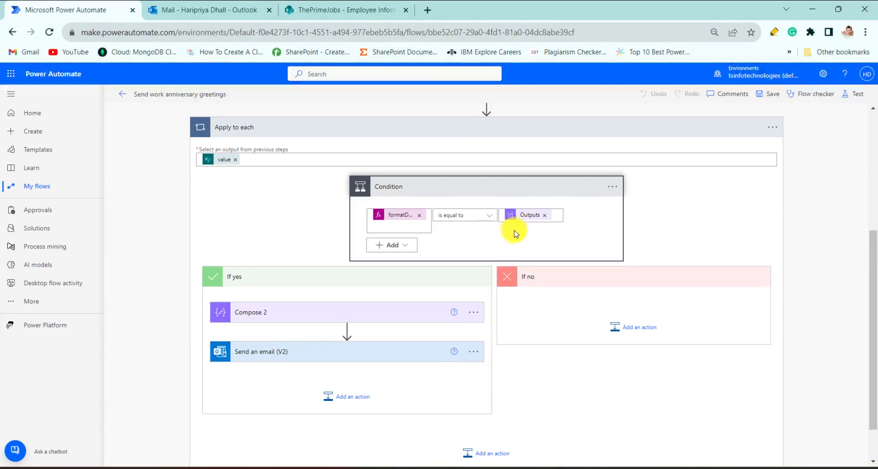
pyautogui.click(366, 351)
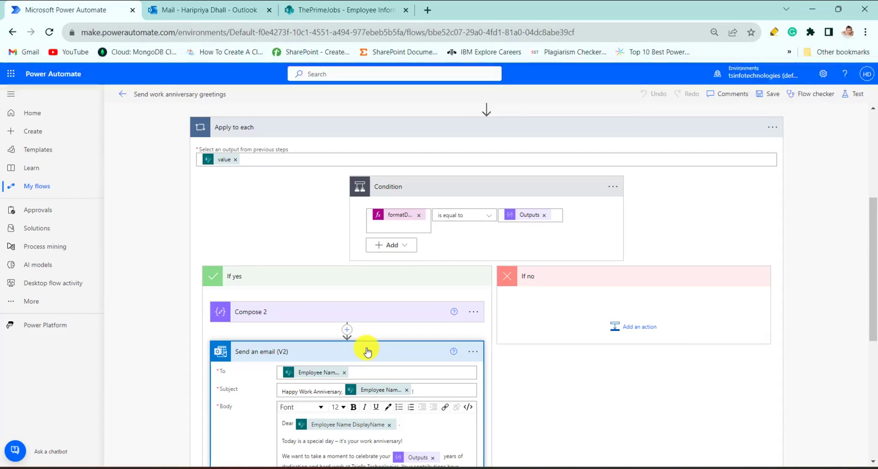
pyautogui.scroll(5, 364, 350)
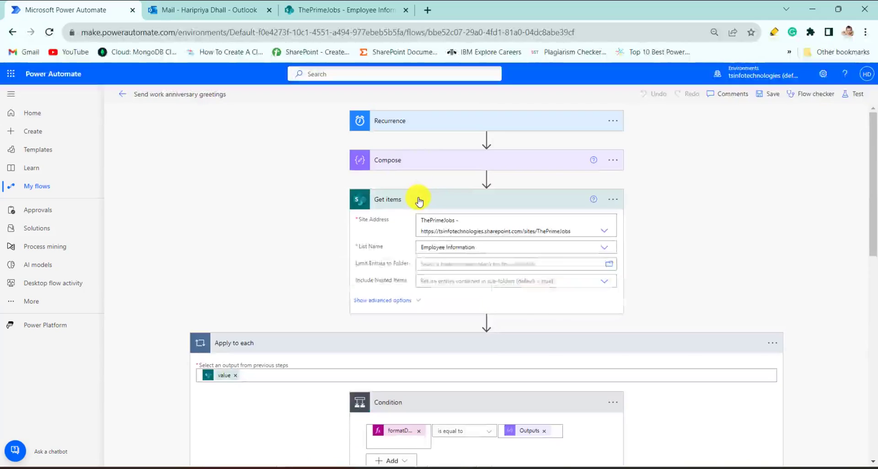
pyautogui.click(418, 198)
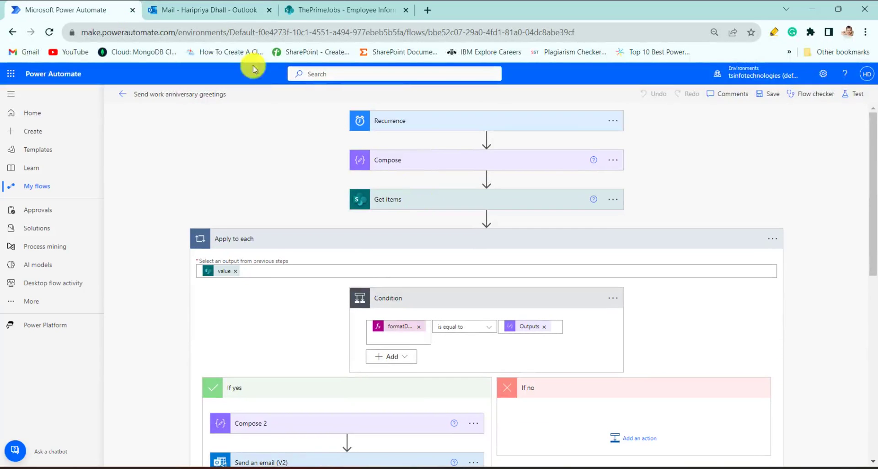
pyautogui.click(459, 241)
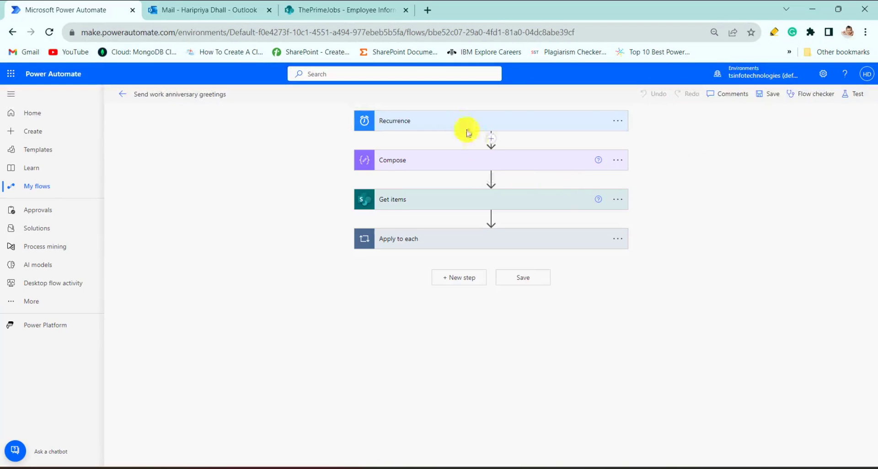
# Step: Run a test of the "Send work anniversary greetings" flow and open its run result
pyautogui.click(849, 95)
pyautogui.click(757, 450)
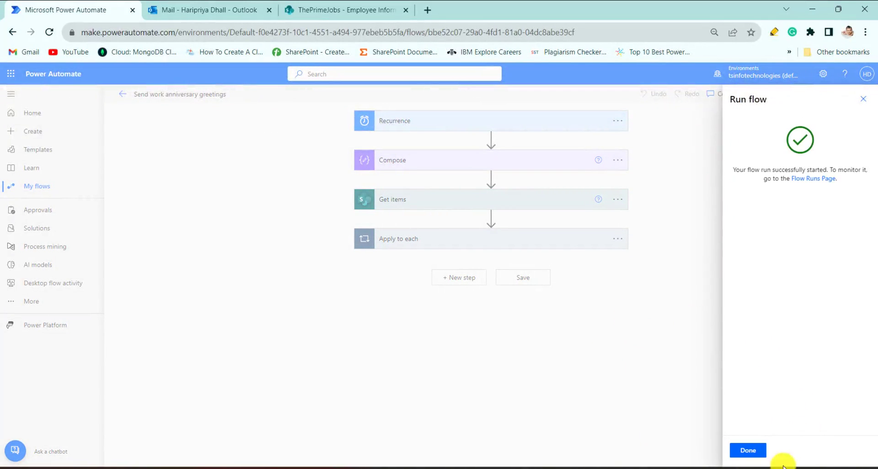
pyautogui.click(755, 449)
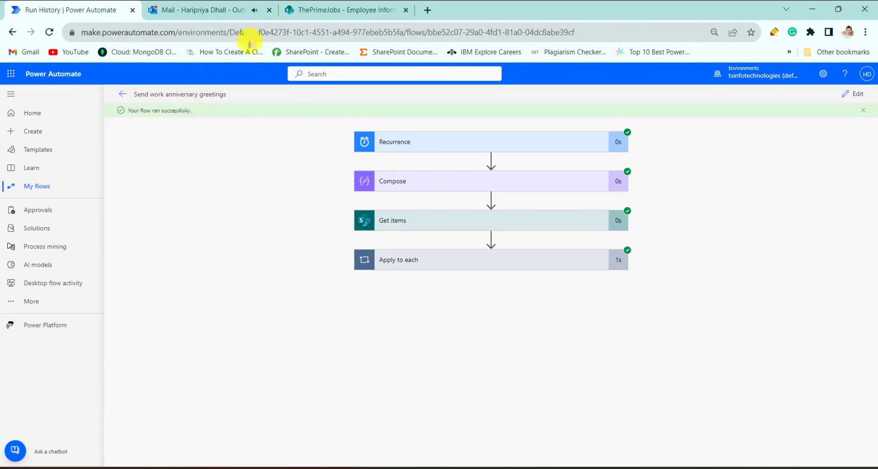
# Step: Check the Employee Information list in SharePoint and open the newest work anniversary email in Outlook
pyautogui.click(333, 12)
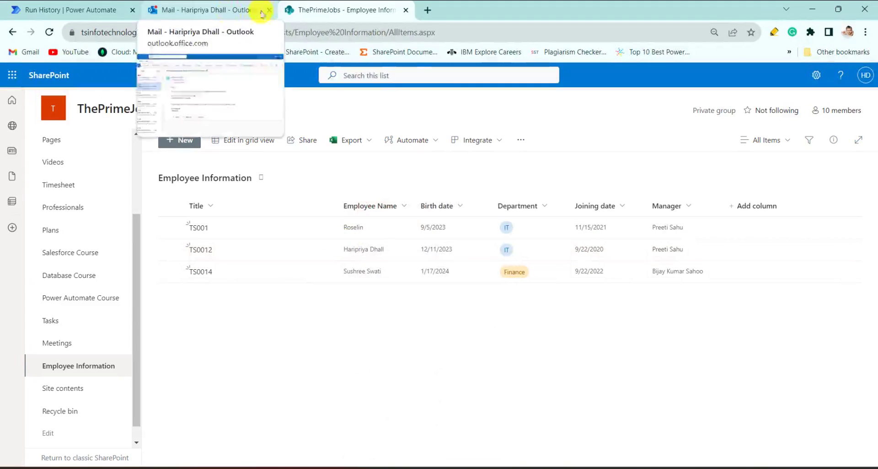
pyautogui.click(205, 12)
pyautogui.click(81, 165)
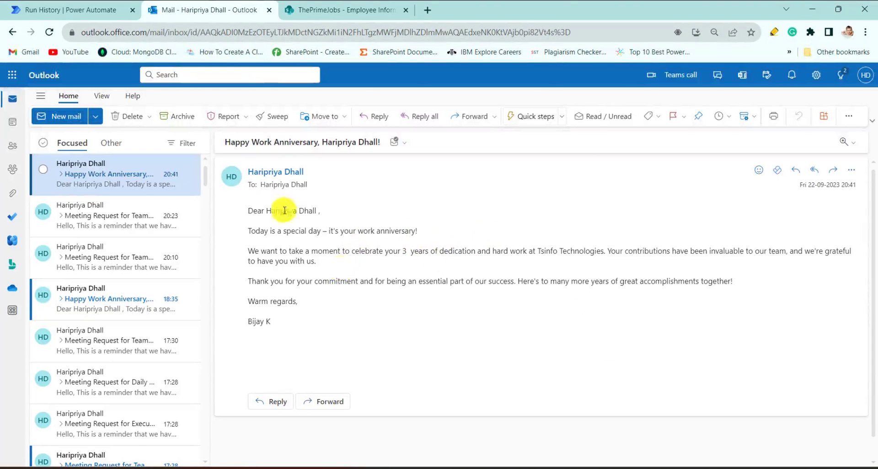
# Step: Open make.powerautomate.com in a new browser tab and start building a scheduled cloud flow
pyautogui.click(48, 10)
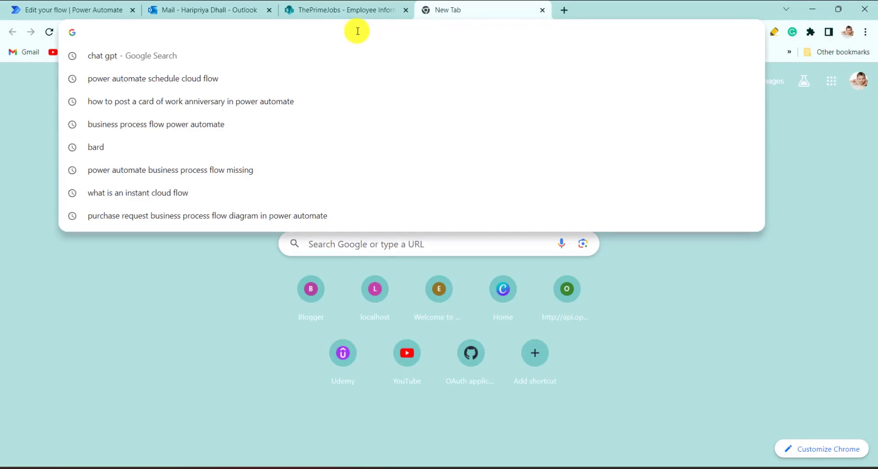
pyautogui.write('mak')
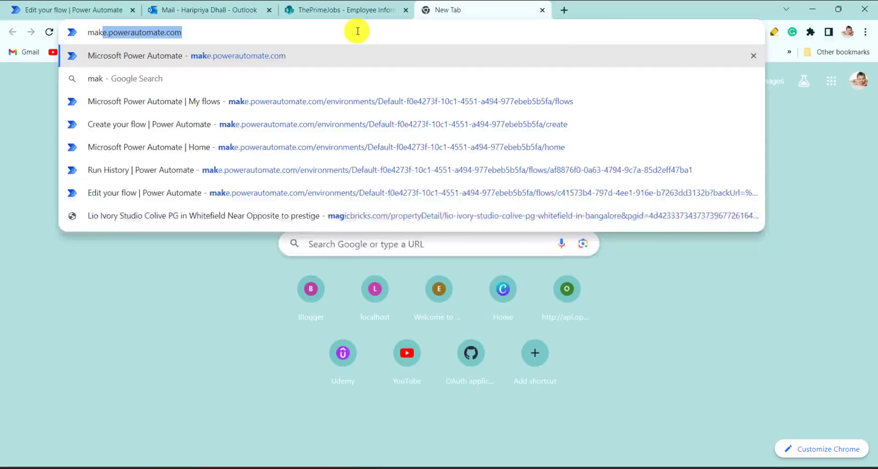
pyautogui.write('e')
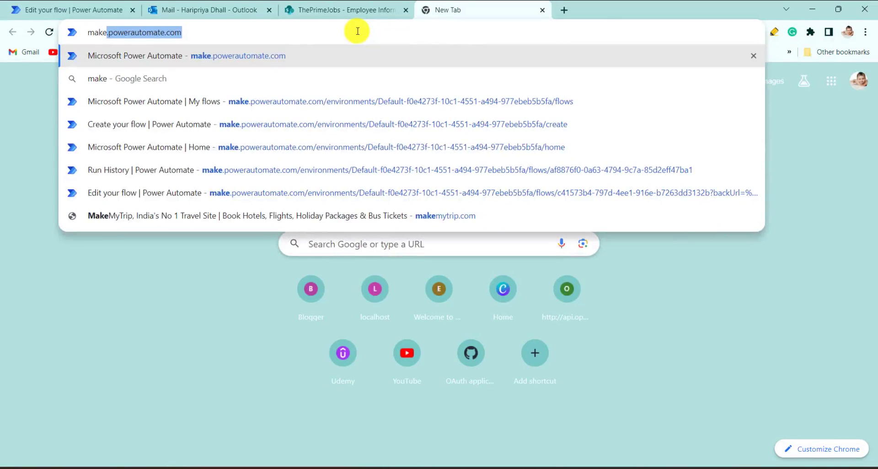
pyautogui.press('Return')
pyautogui.click(38, 133)
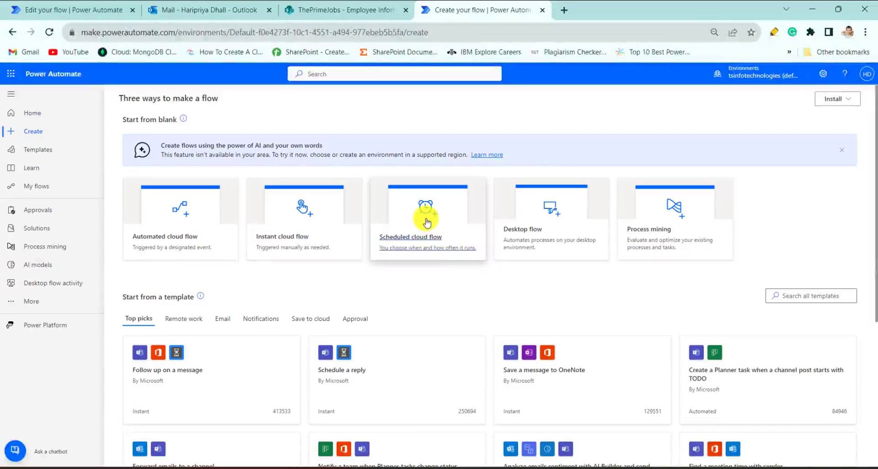
pyautogui.click(427, 223)
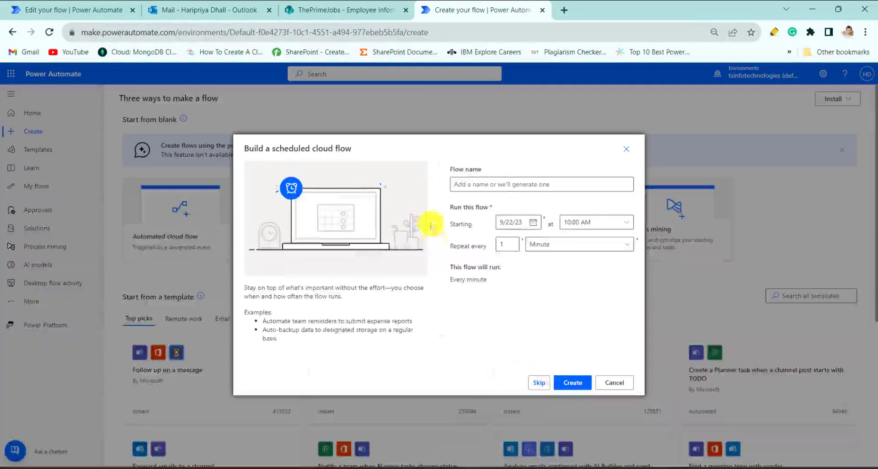
# Step: Name the scheduled flow "Work anniversary greetings", set it to repeat every 1 day, and create it
pyautogui.click(492, 181)
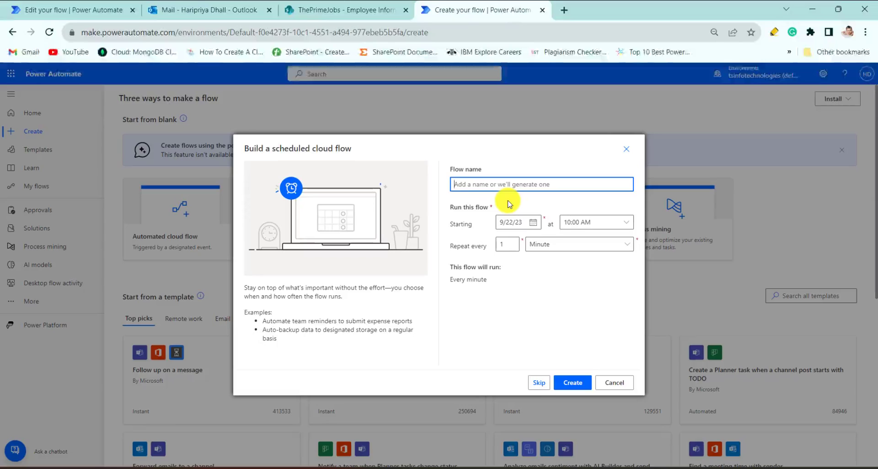
pyautogui.write('Work')
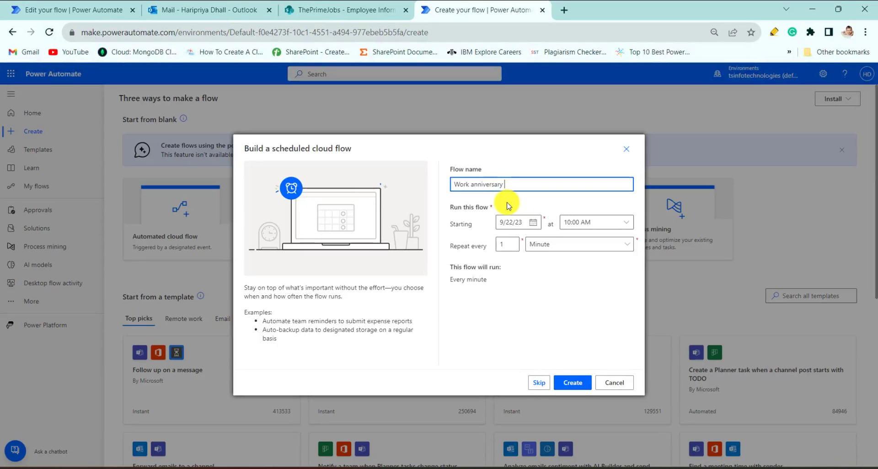
pyautogui.write('anniversary greetings')
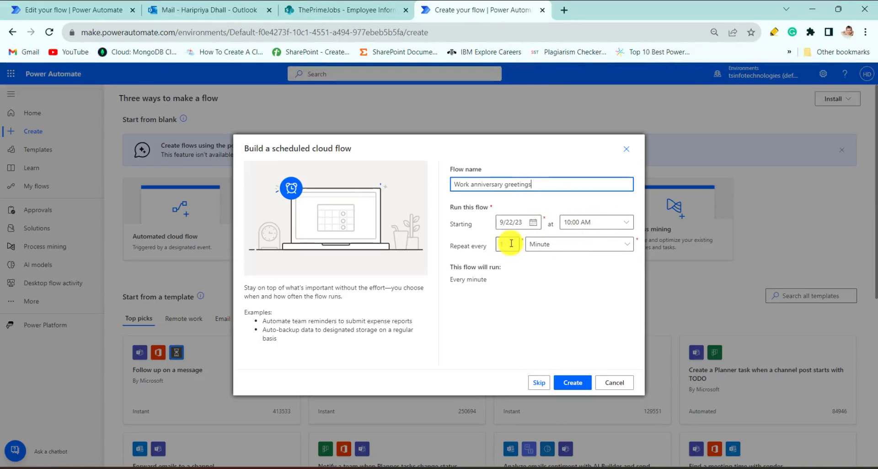
pyautogui.click(626, 247)
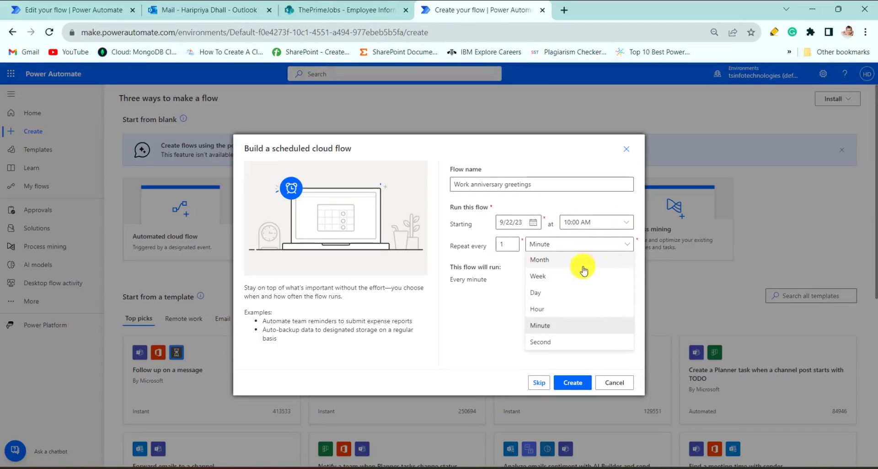
pyautogui.click(550, 299)
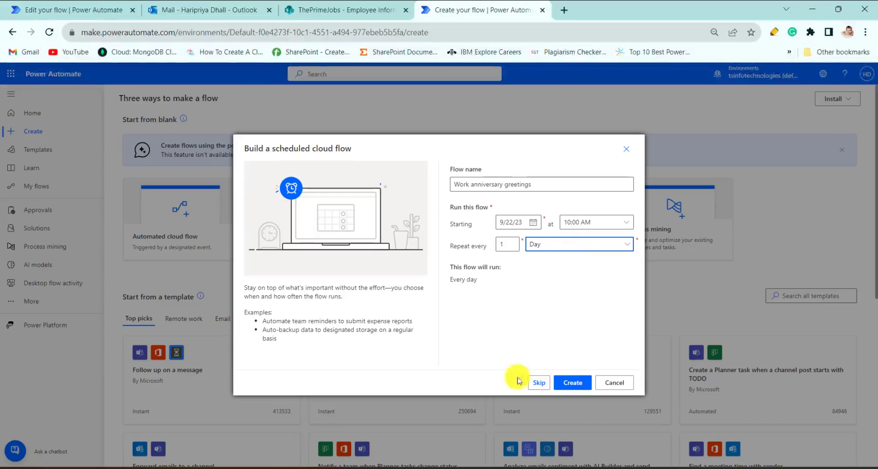
pyautogui.click(560, 384)
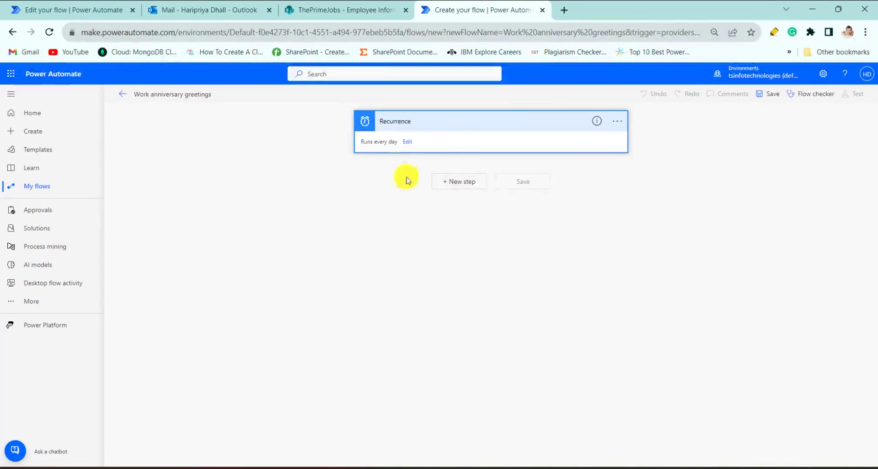
# Step: Review the Recurrence trigger's interval and frequency options and collapse the trigger
pyautogui.click(407, 141)
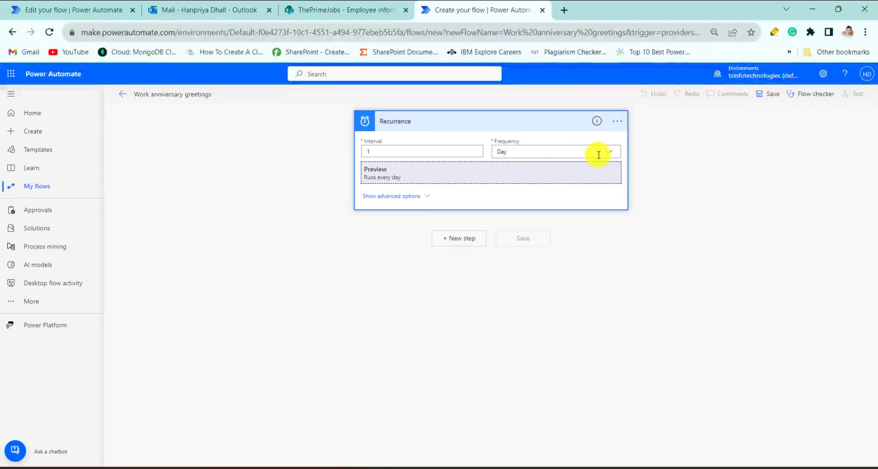
pyautogui.click(604, 160)
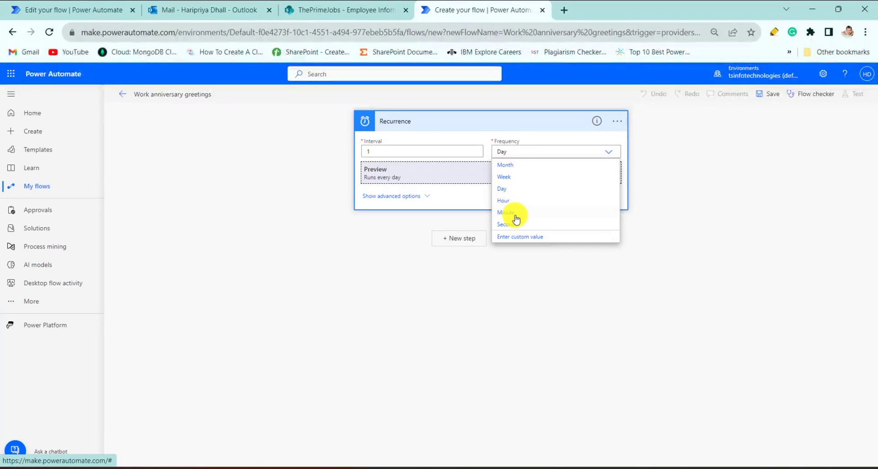
pyautogui.click(473, 127)
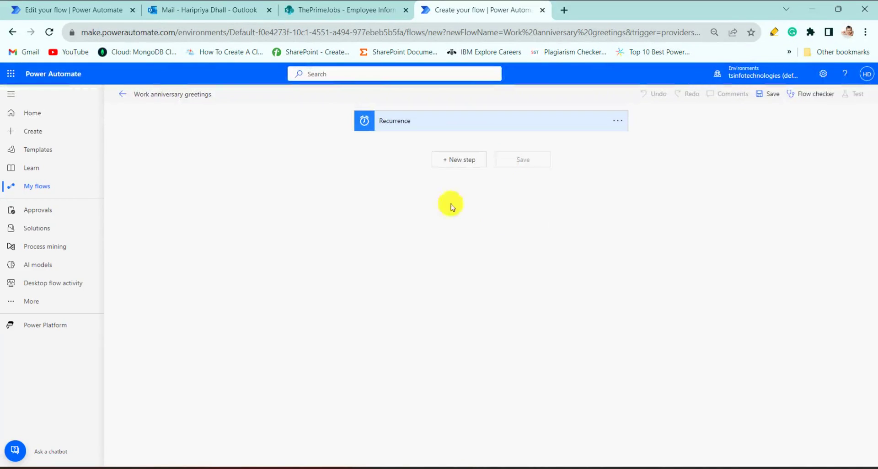
# Step: Add a Compose action below the Recurrence trigger
pyautogui.click(468, 163)
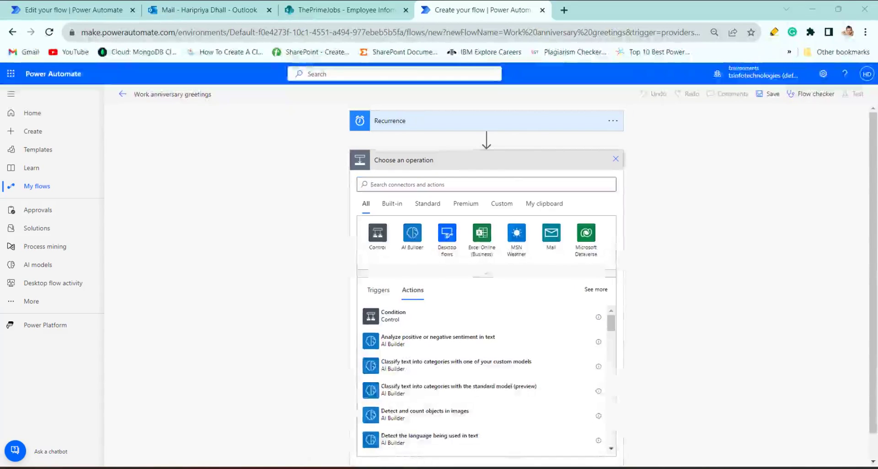
pyautogui.click(493, 185)
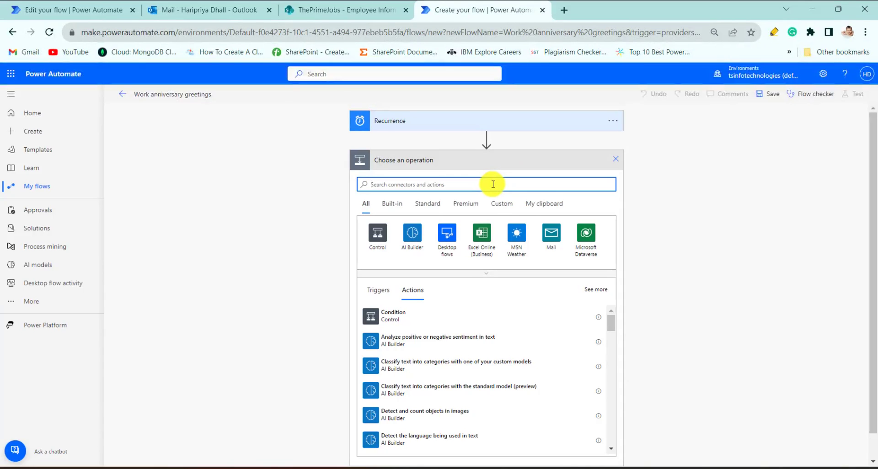
pyautogui.write('compose')
pyautogui.click(414, 316)
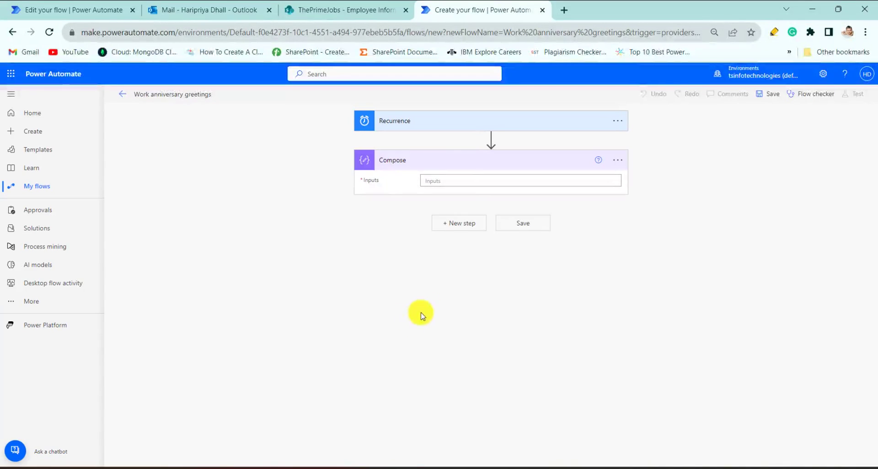
# Step: Set the Compose action's input to the expression formatDateTime(utcNow(),'MM-dd')
pyautogui.click(478, 185)
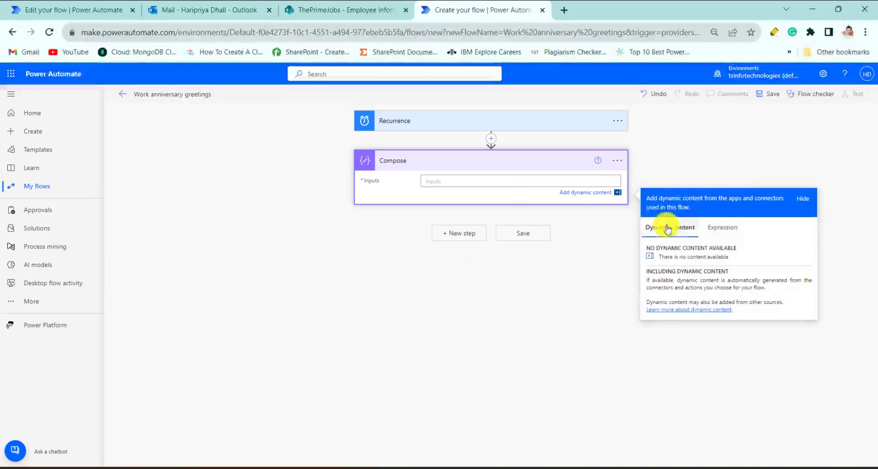
pyautogui.click(716, 232)
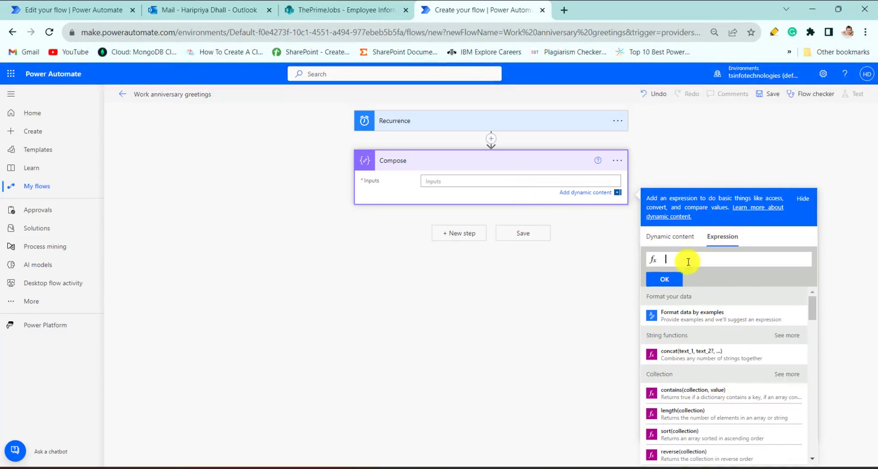
pyautogui.write('formatDateTime')
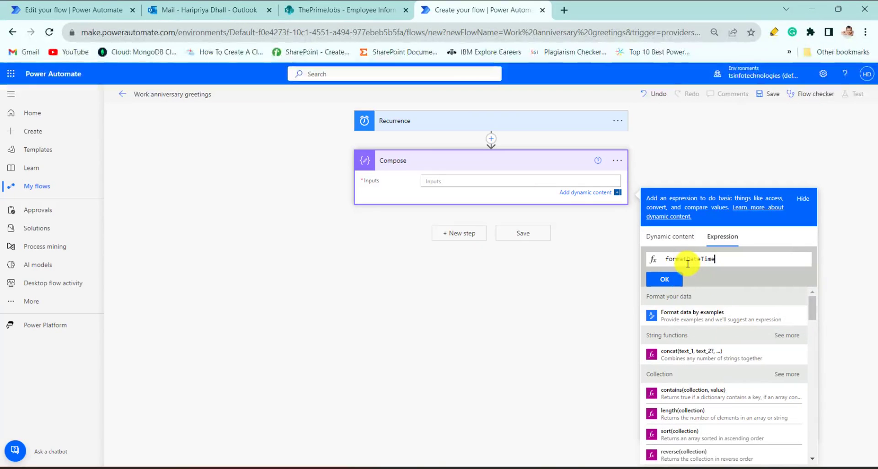
pyautogui.write('(')
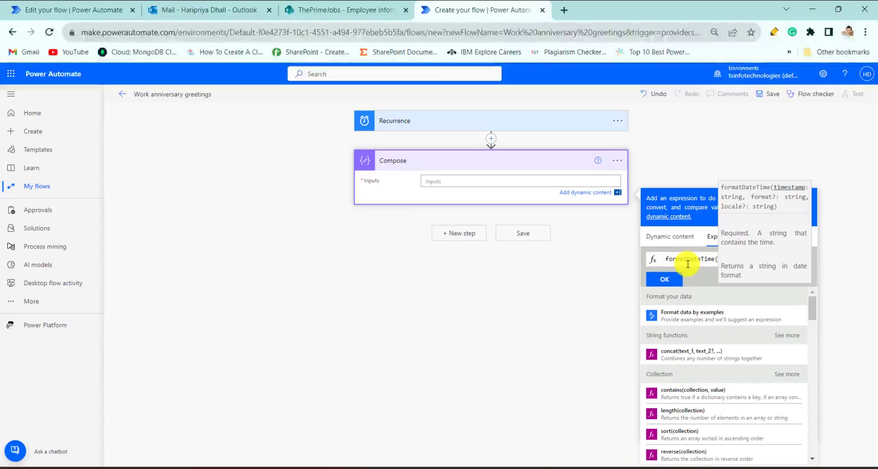
pyautogui.write('utc')
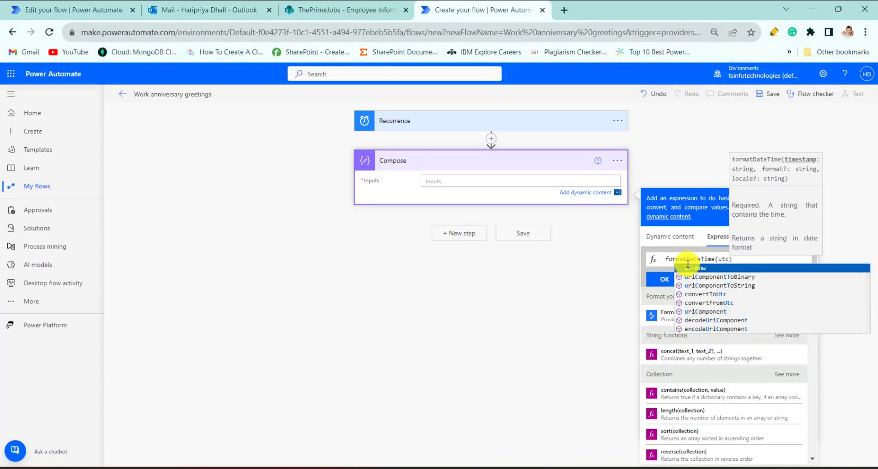
pyautogui.press('Tab')
pyautogui.write(',')
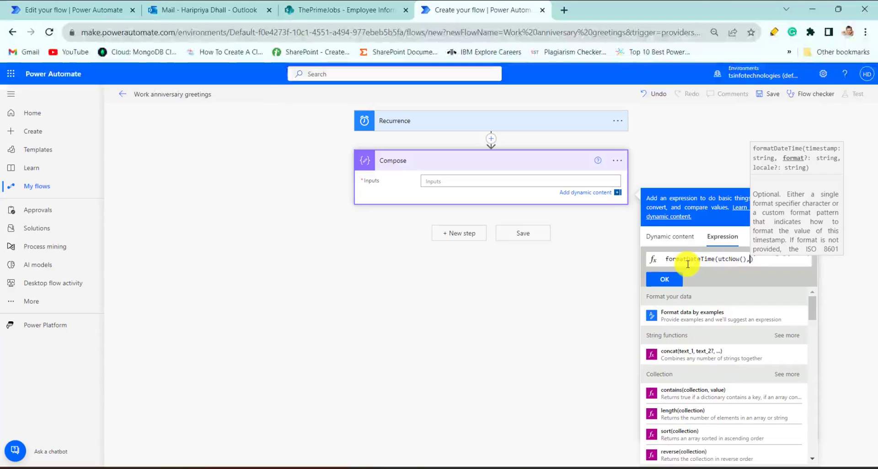
pyautogui.write(" '")
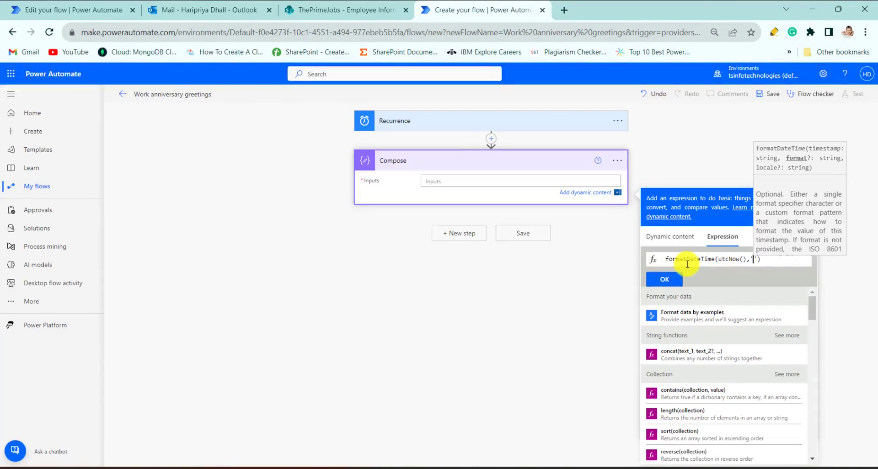
pyautogui.write('M')
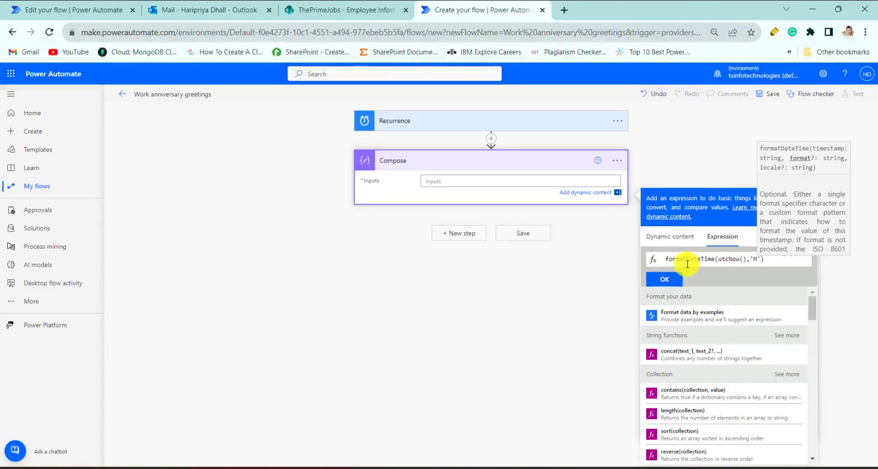
pyautogui.write('M-')
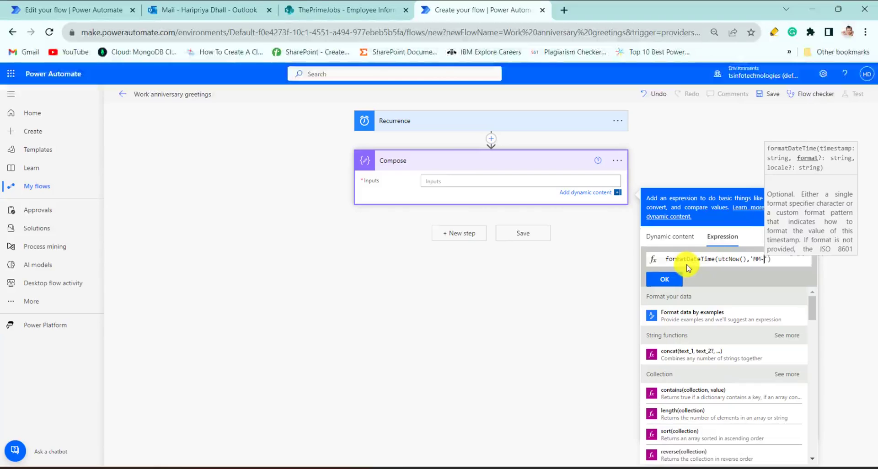
pyautogui.write('dd')
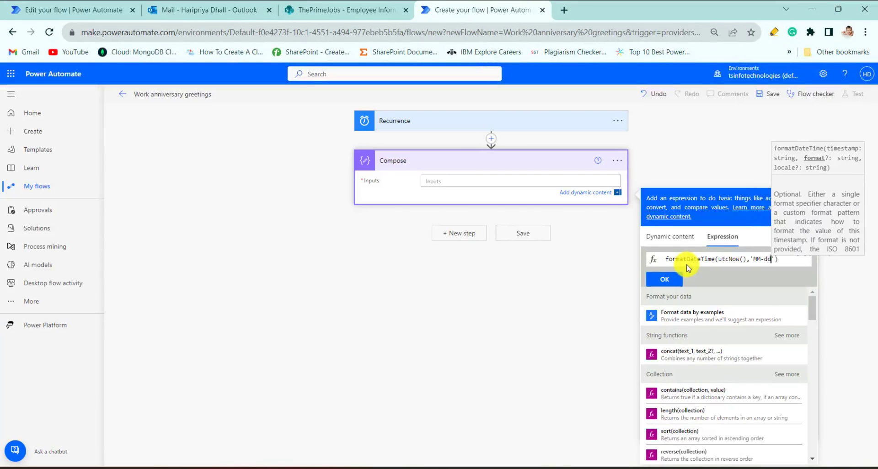
pyautogui.click(667, 279)
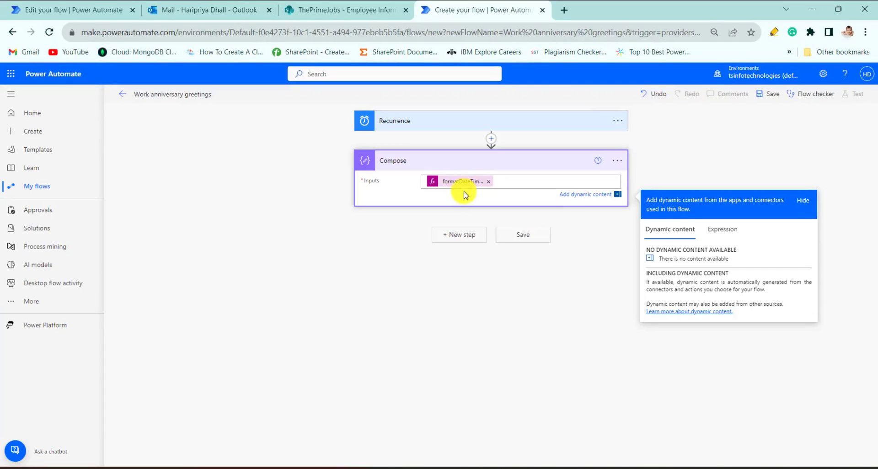
# Step: Add a SharePoint Get items action after Compose and switch it to the first alternative account connection
pyautogui.click(460, 234)
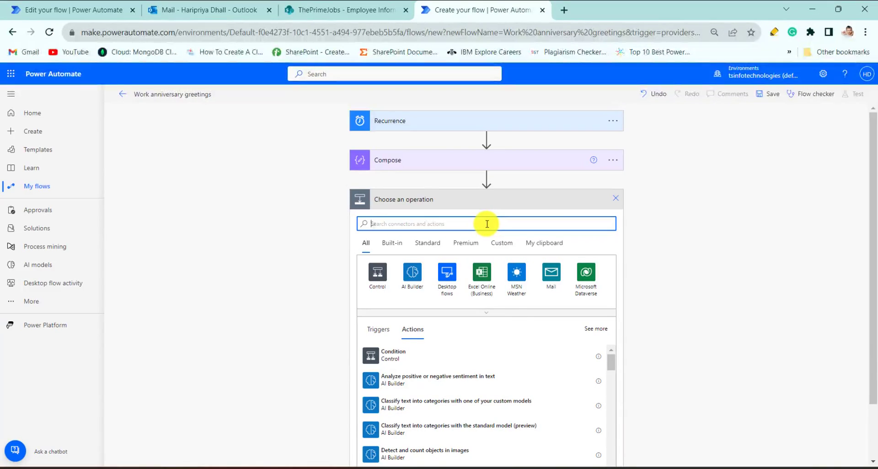
pyautogui.write('Get ite')
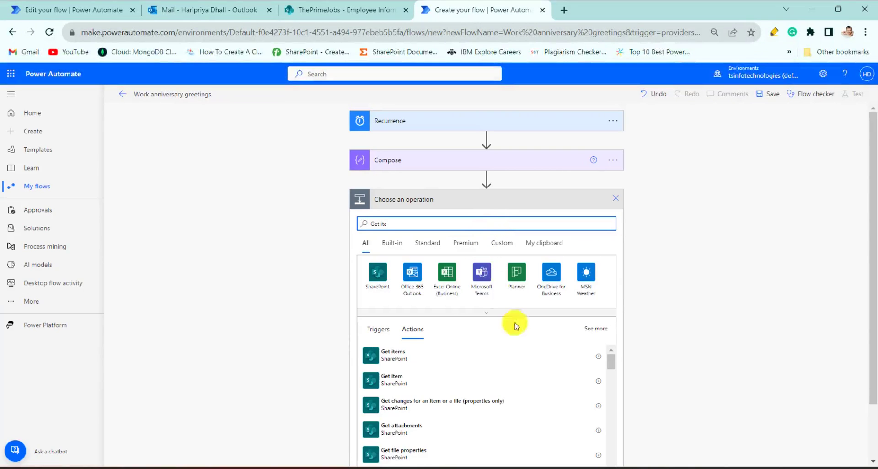
pyautogui.click(393, 355)
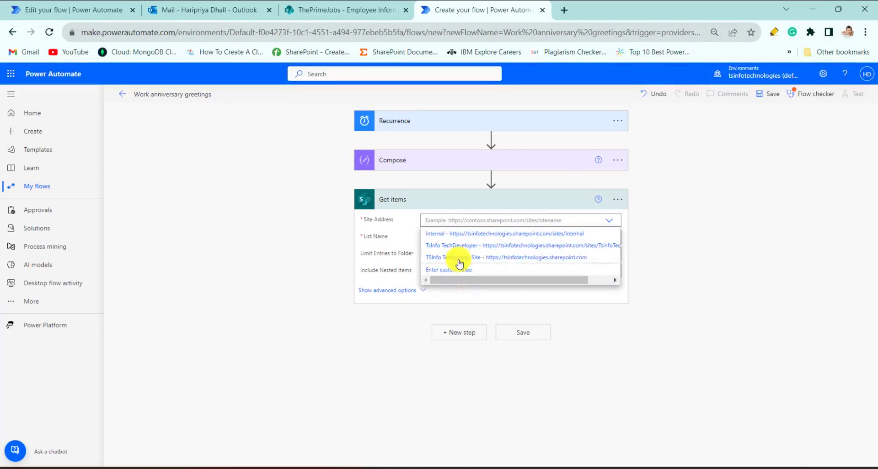
pyautogui.click(621, 200)
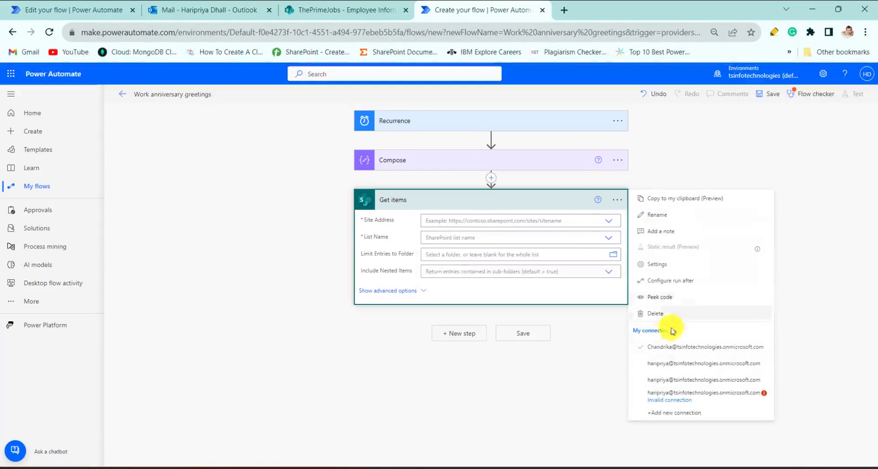
pyautogui.click(658, 361)
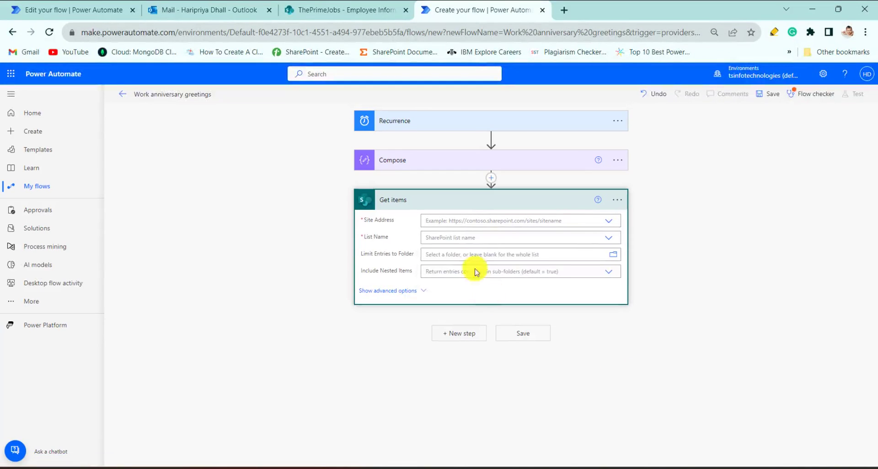
# Step: Set the Get items site address to ThePrimeJobs and the list name to Employee Information
pyautogui.click(608, 223)
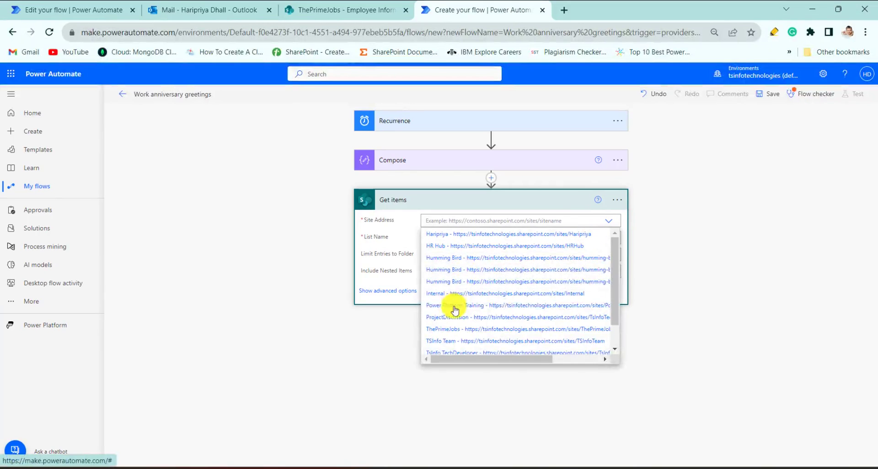
pyautogui.click(444, 329)
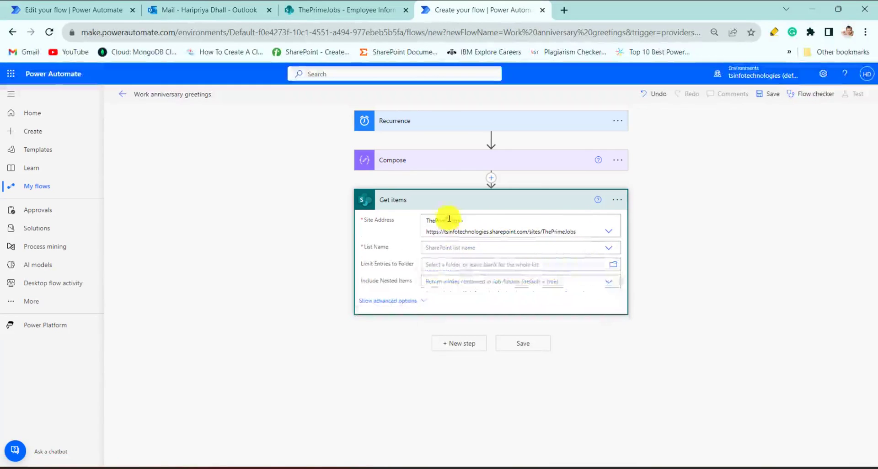
pyautogui.click(599, 249)
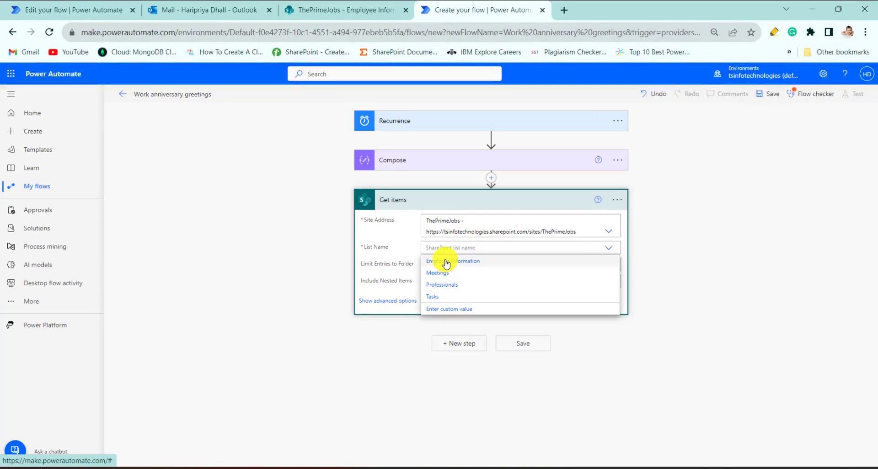
pyautogui.click(446, 262)
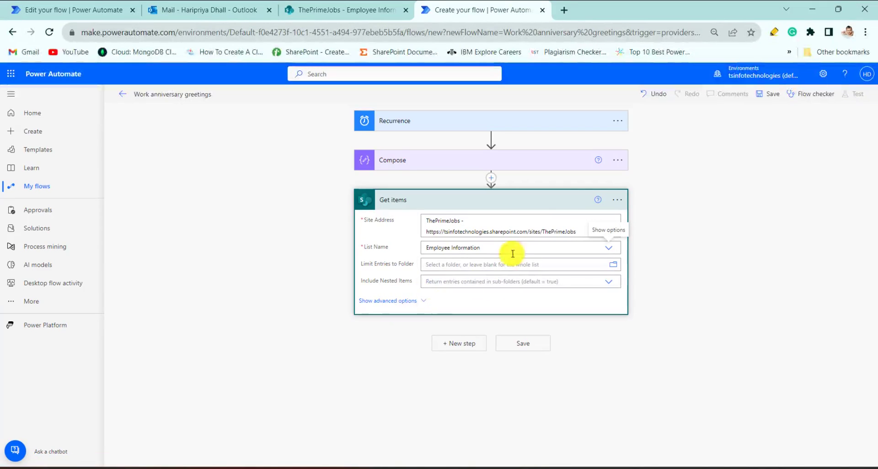
# Step: Add a Condition after Get items and use the Joining date dynamic content as its first value
pyautogui.click(449, 347)
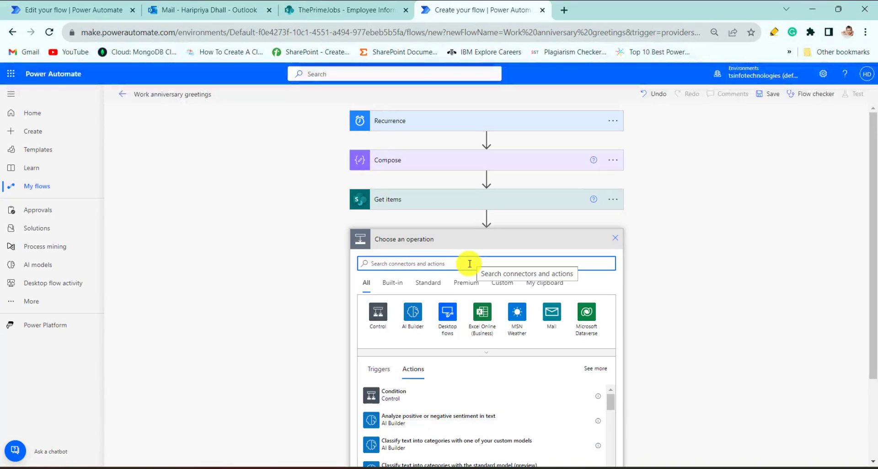
pyautogui.click(412, 395)
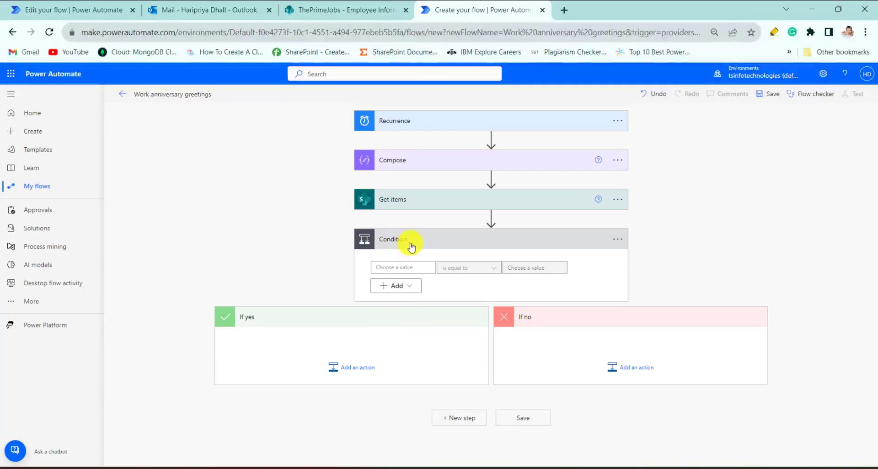
pyautogui.click(413, 267)
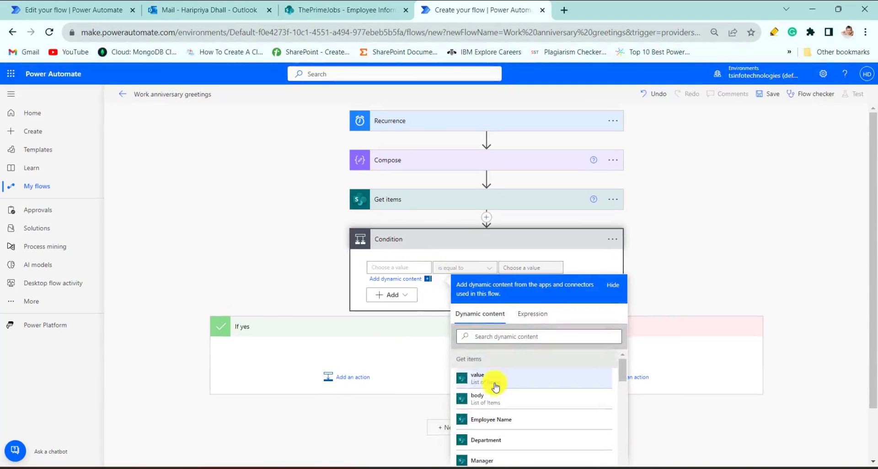
pyautogui.scroll(-5, 500, 413)
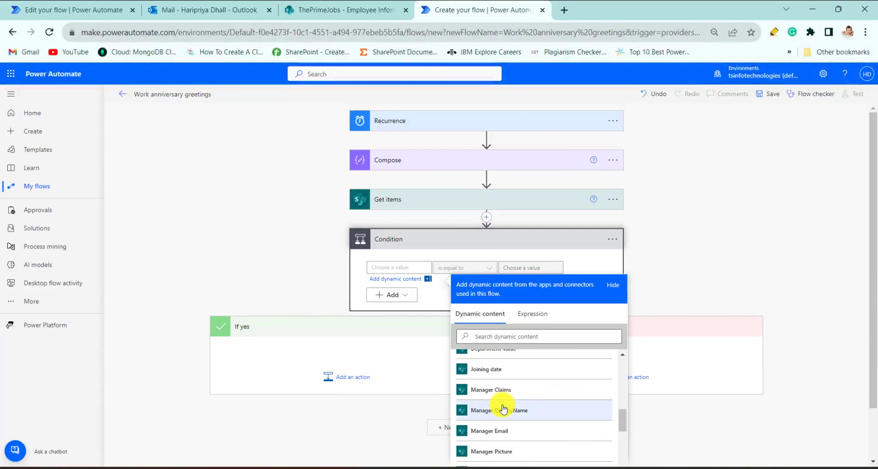
pyautogui.scroll(-3, 503, 408)
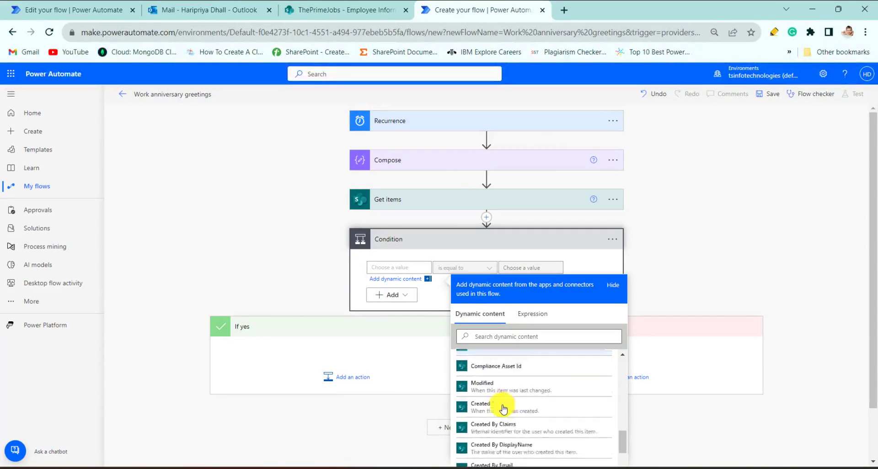
pyautogui.click(515, 334)
pyautogui.write('jl')
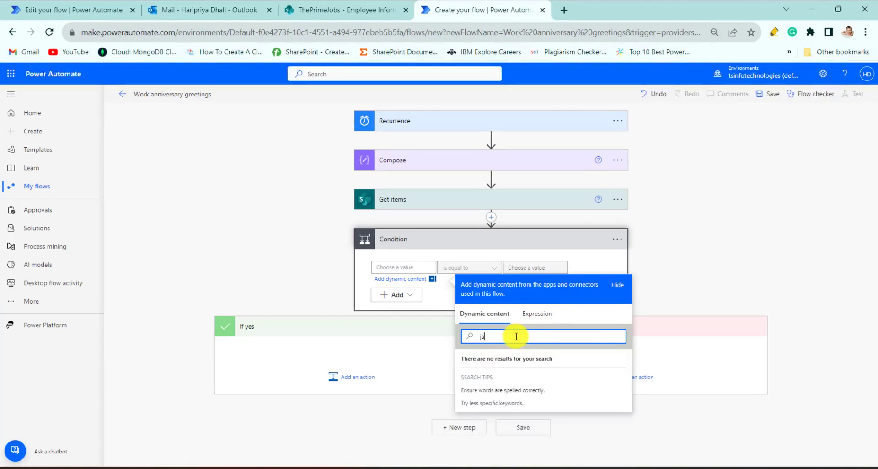
pyautogui.press('BackSpace')
pyautogui.write('oin')
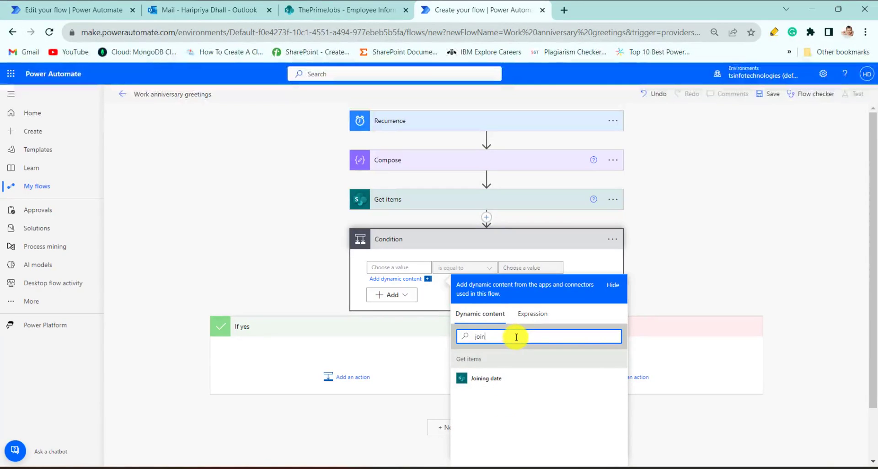
pyautogui.click(486, 379)
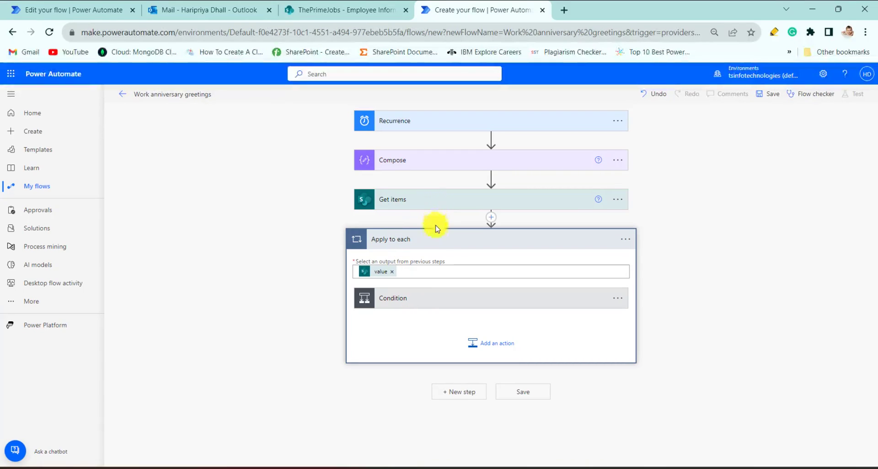
# Step: Check the Joining date column in the Employee Information list and copy the Joining date token from the Condition's first value
pyautogui.click(431, 304)
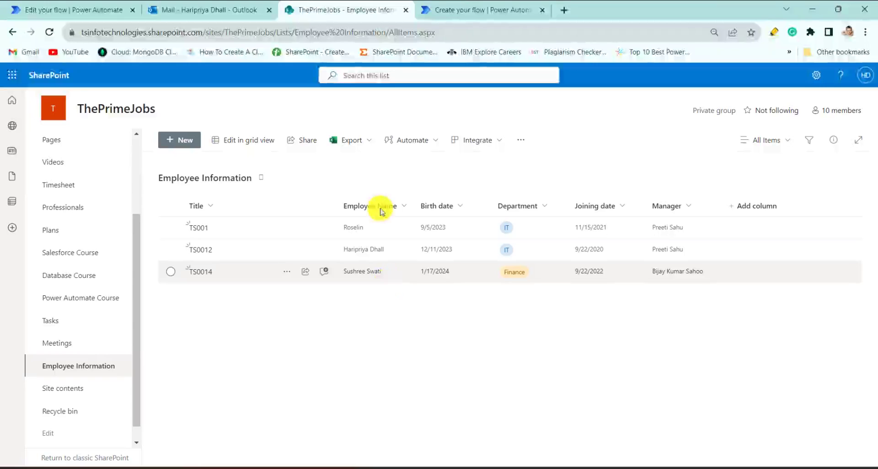
pyautogui.click(474, 14)
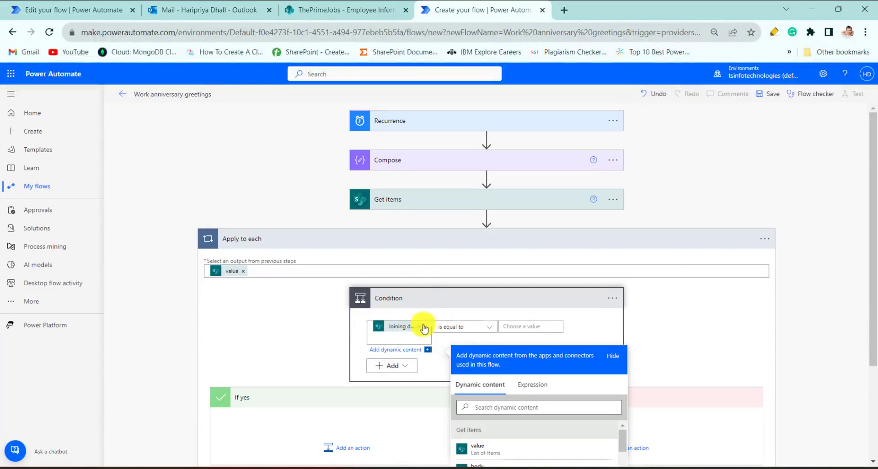
pyautogui.click(347, 334)
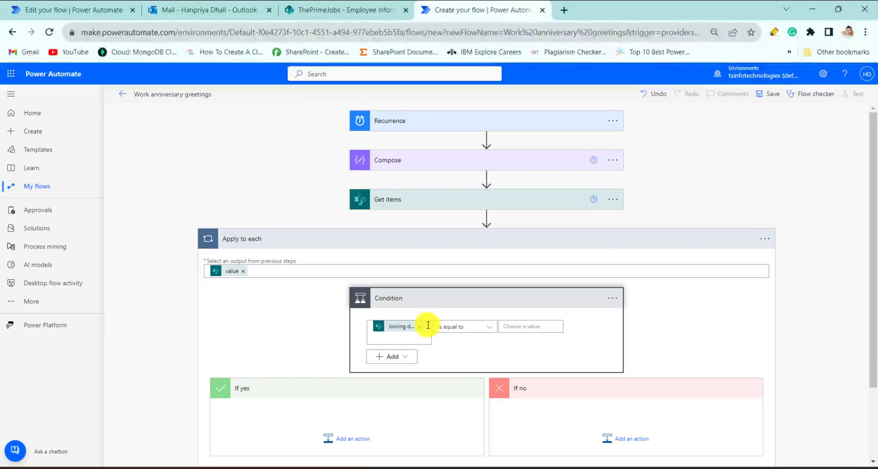
pyautogui.click(402, 331)
pyautogui.click(365, 341)
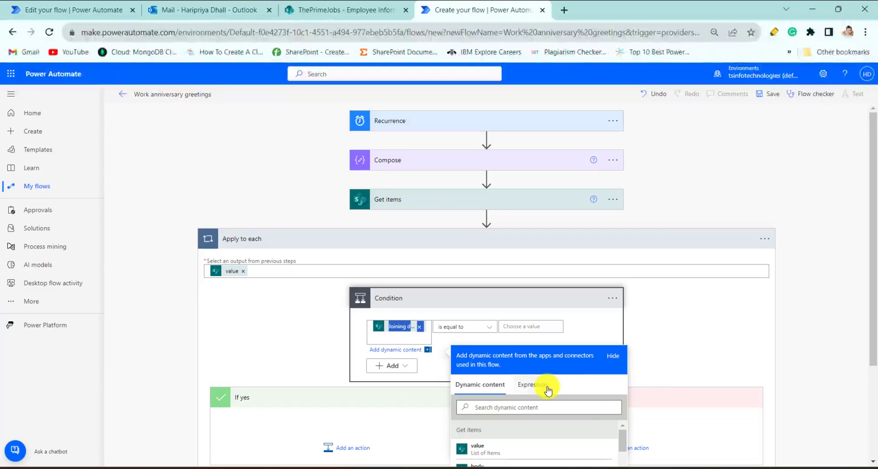
# Step: Replace the Condition's first value with the expression formatDateTime(items('Apply_to_each')?['Joiningdate'], 'MM-dd')
pyautogui.click(533, 385)
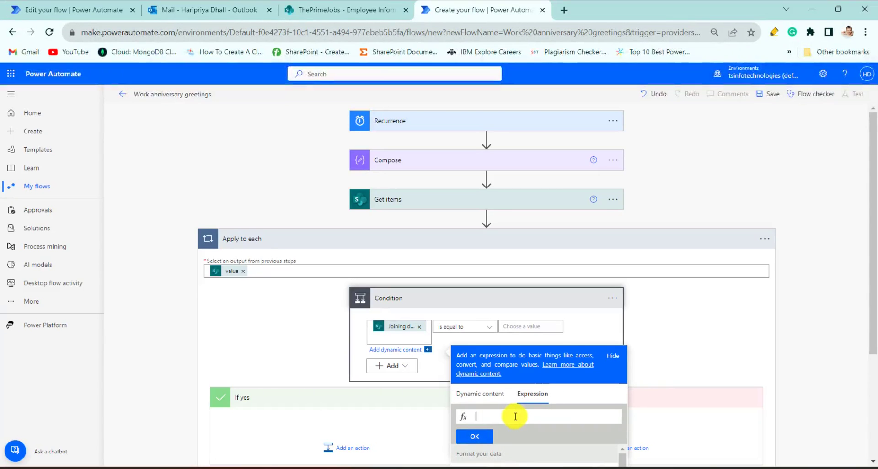
pyautogui.write('forma')
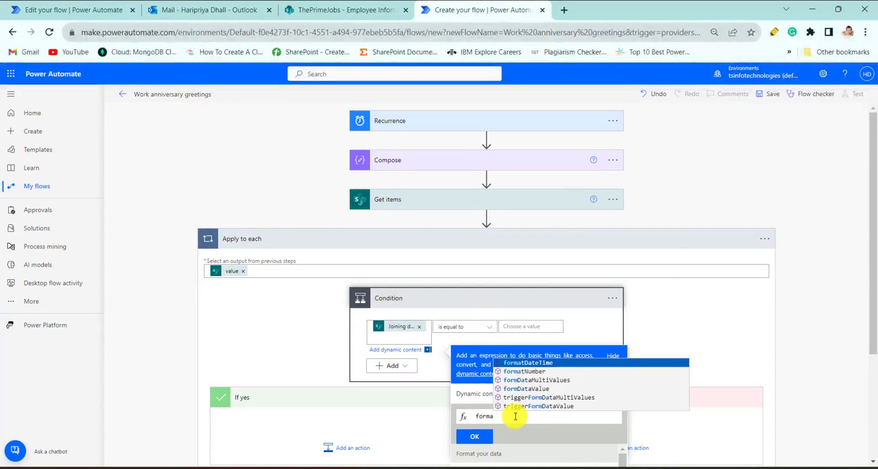
pyautogui.press('Tab')
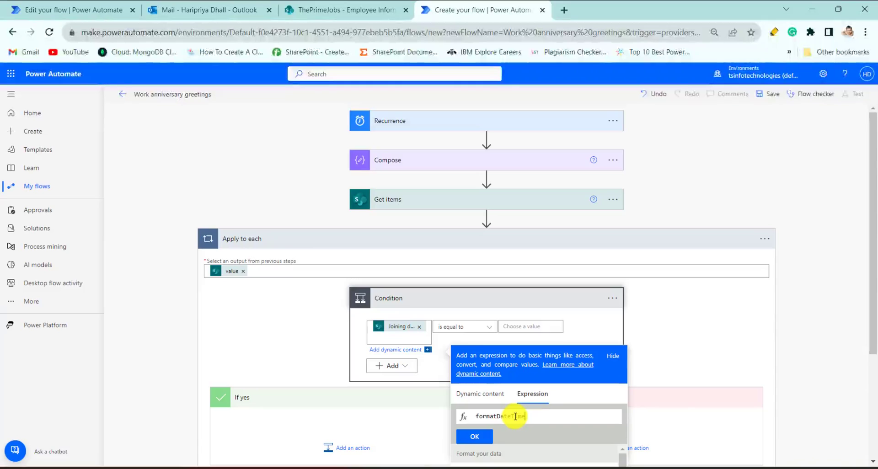
pyautogui.write('(')
pyautogui.write("items('Apply_to_each')?['Joiningdate']")
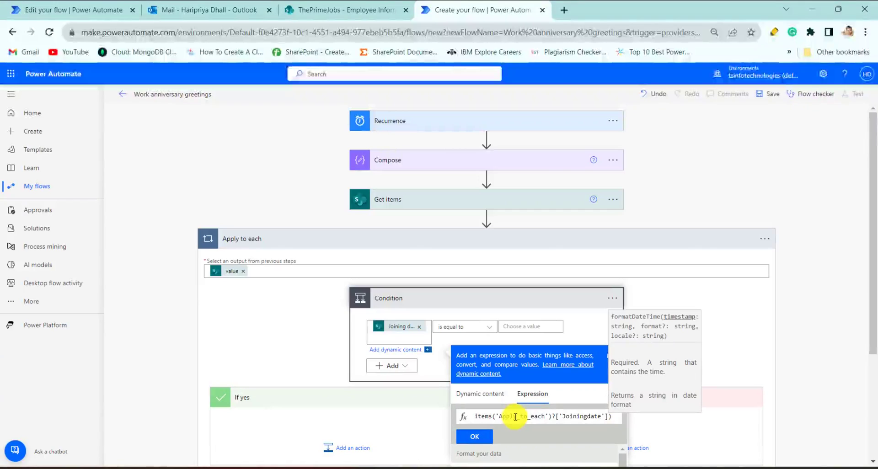
pyautogui.write(',')
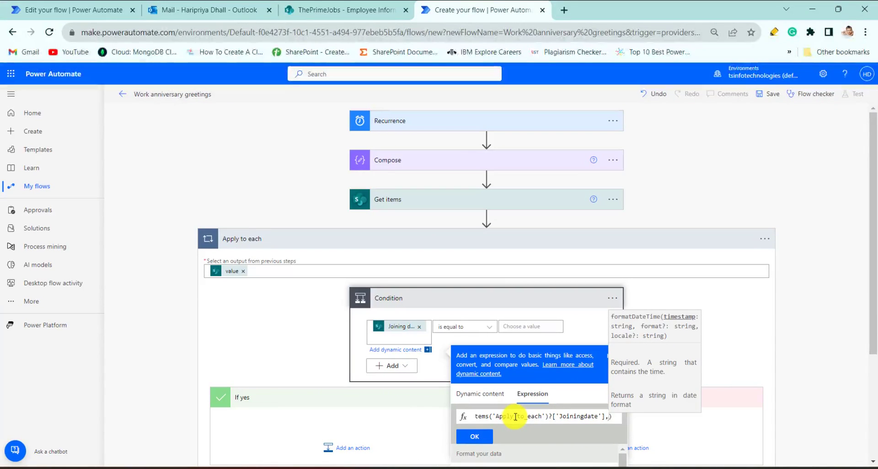
pyautogui.write(" ''")
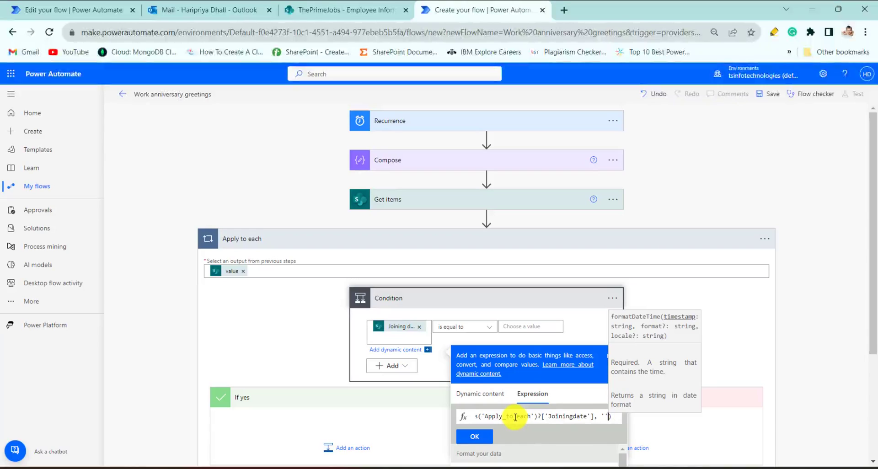
pyautogui.press('BackSpace')
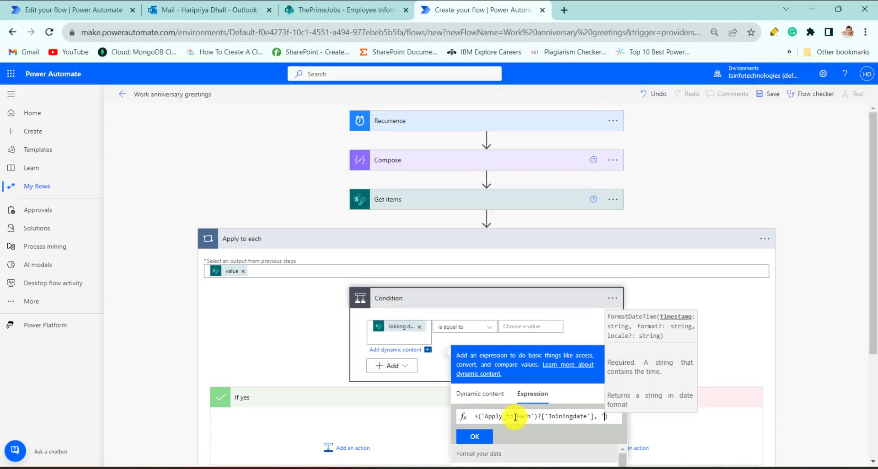
pyautogui.write('MM-dd')
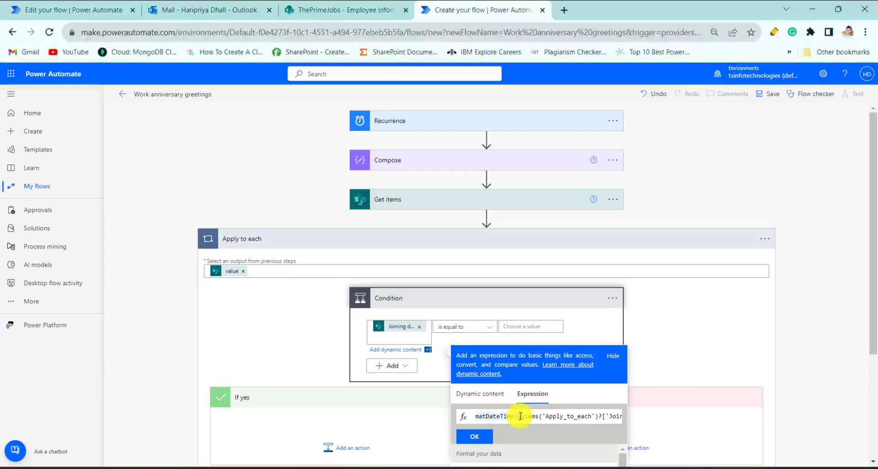
pyautogui.click(520, 416)
pyautogui.press('BackSpace')
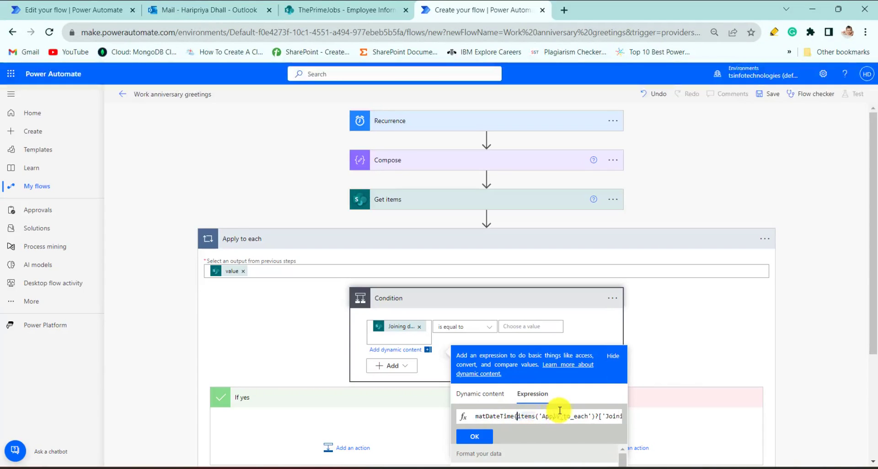
pyautogui.click(478, 438)
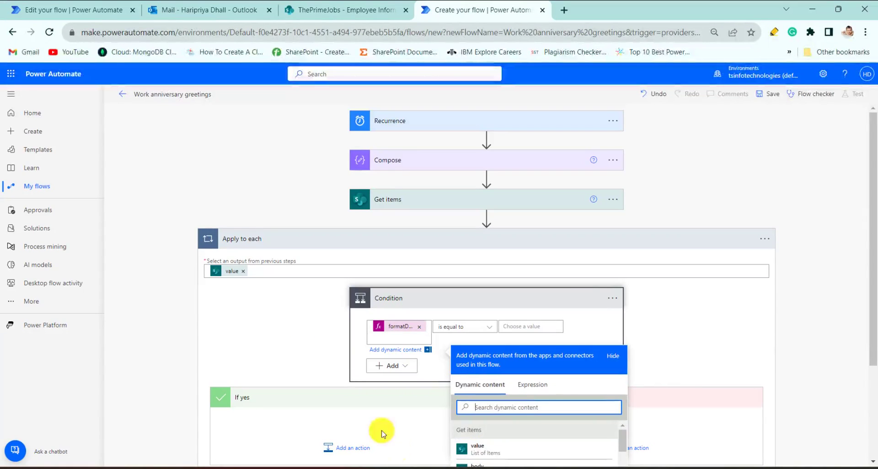
# Step: Keep the Condition's operator as is equal to and set its comparison value to the Compose action's Outputs
pyautogui.click(489, 329)
pyautogui.click(490, 328)
pyautogui.click(472, 171)
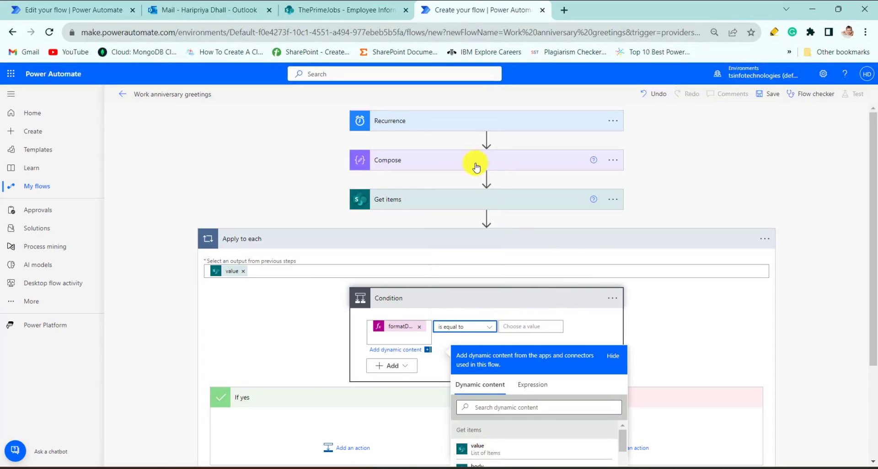
pyautogui.click(539, 325)
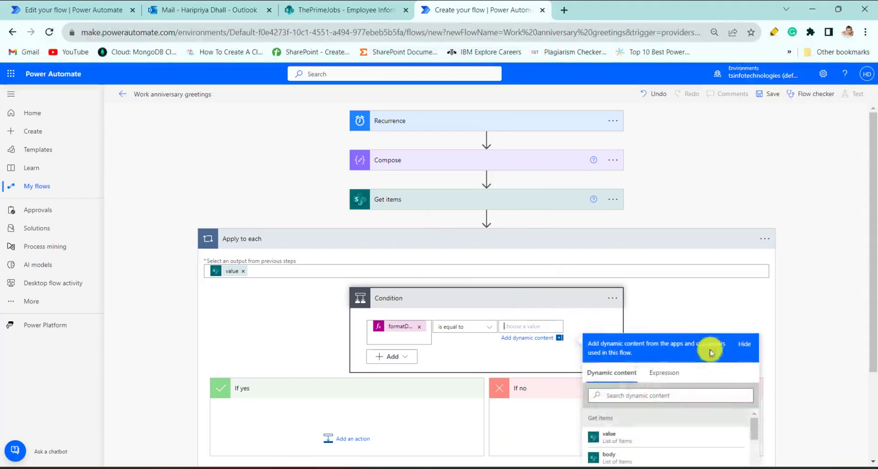
pyautogui.click(663, 381)
pyautogui.click(446, 160)
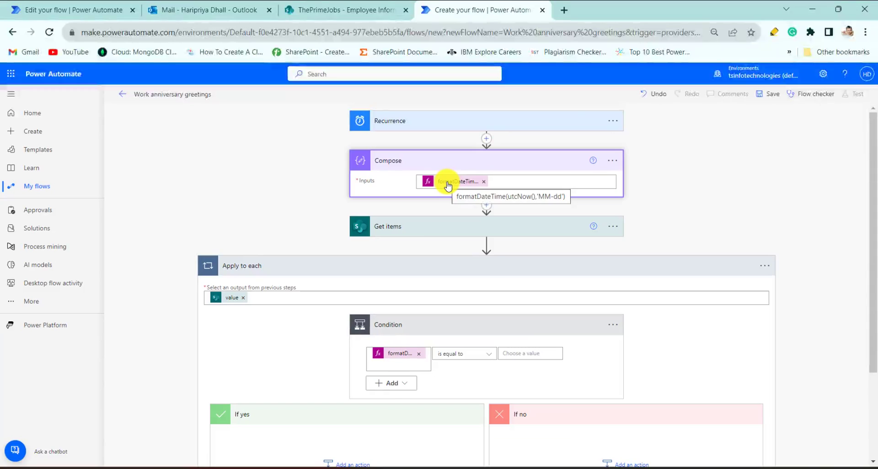
pyautogui.click(520, 352)
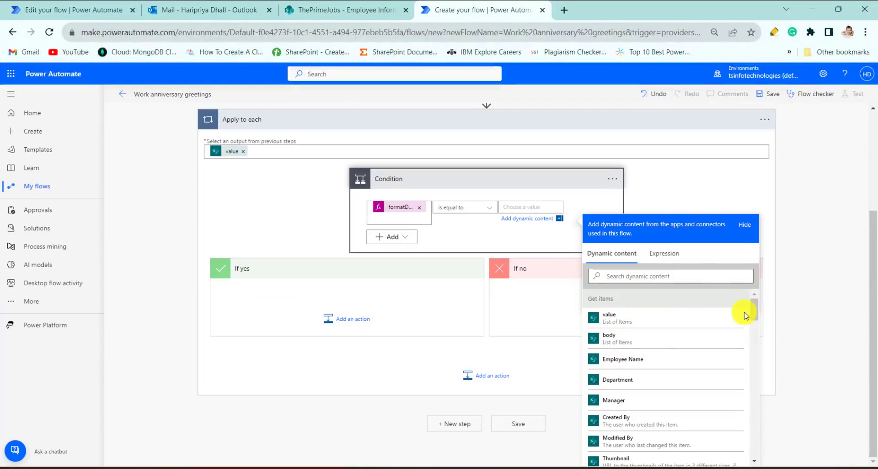
pyautogui.moveTo(755, 308); pyautogui.dragTo(758, 448)
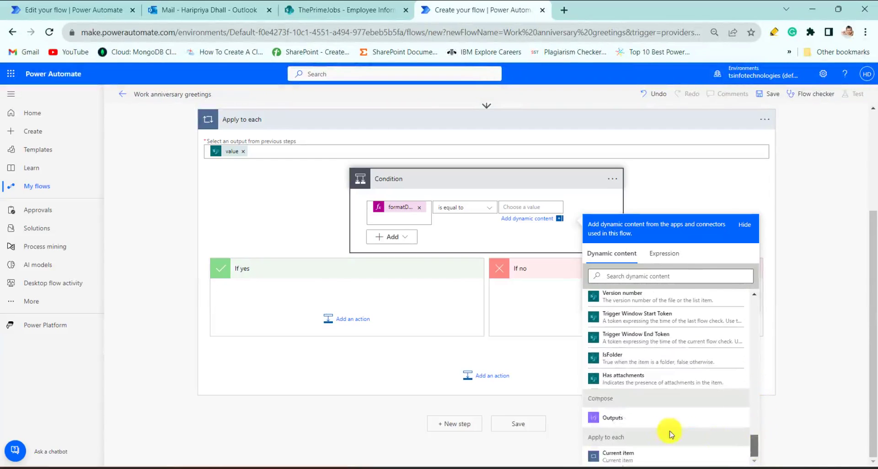
pyautogui.click(649, 418)
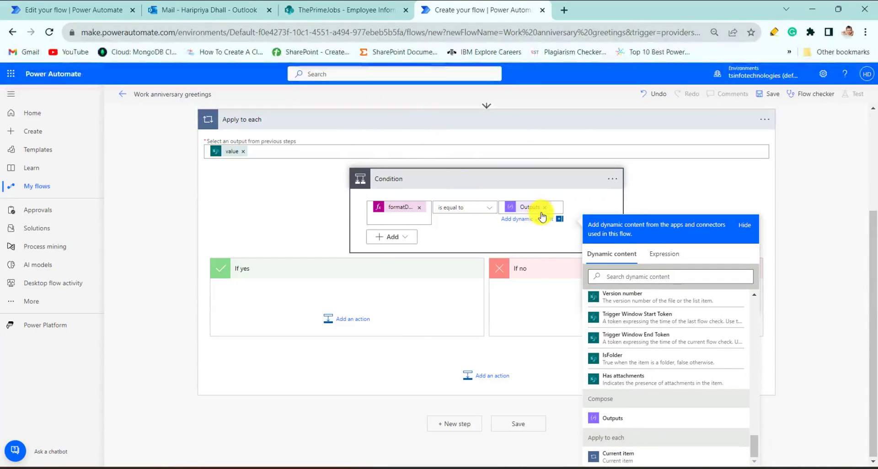
# Step: Add a Data Operation Compose action in the Condition's If yes branch
pyautogui.click(347, 320)
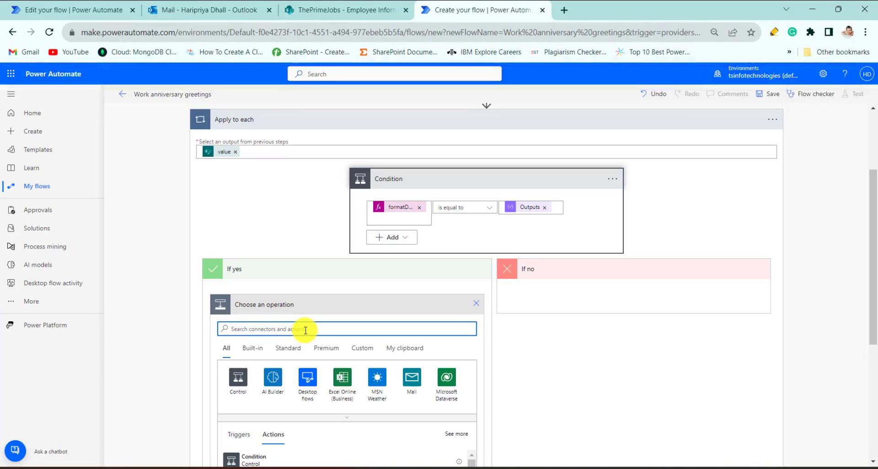
pyautogui.write('compose')
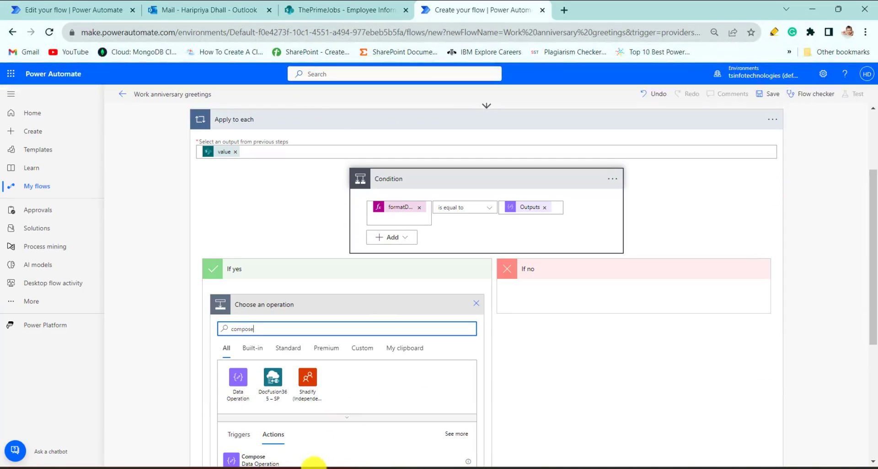
pyautogui.click(314, 457)
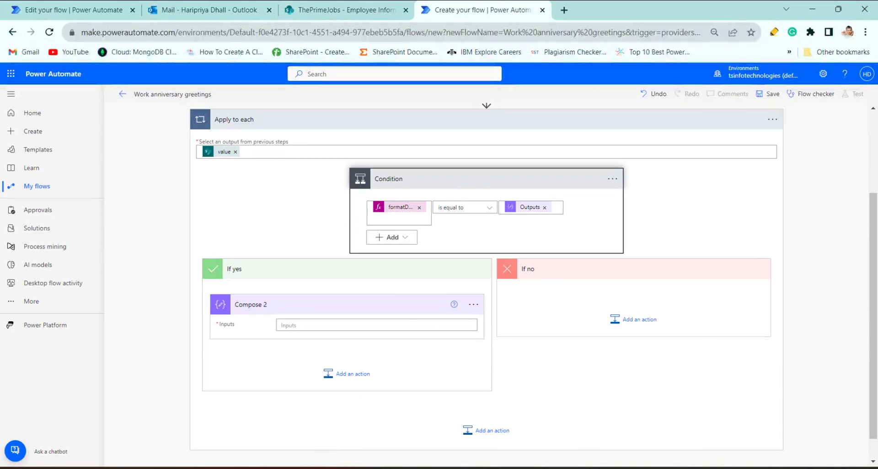
# Step: Copy the input expression of Compose 2 from the existing Send work anniversary greetings flow
pyautogui.click(71, 10)
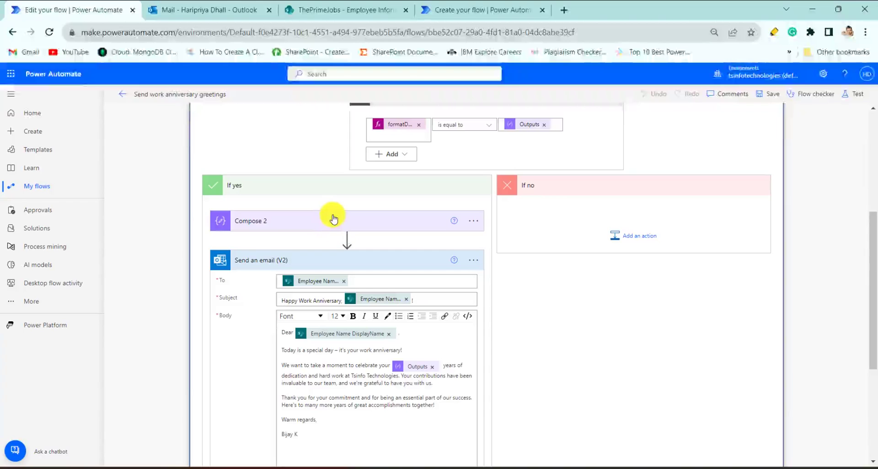
pyautogui.click(327, 224)
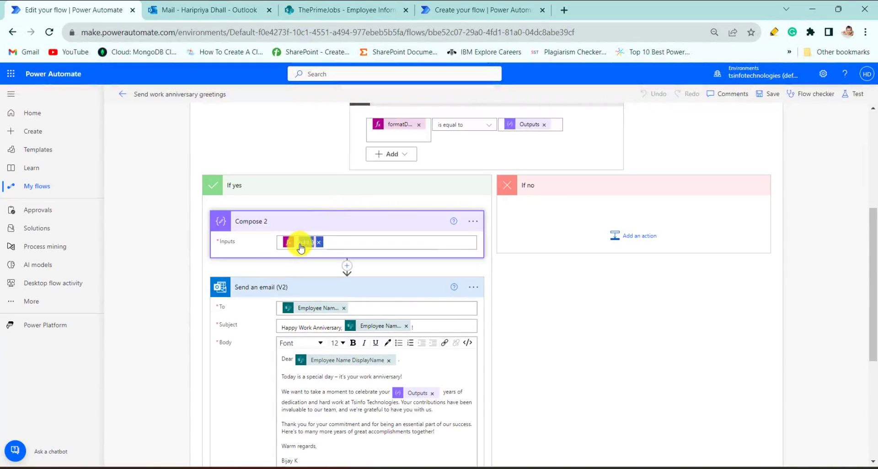
pyautogui.click(299, 245)
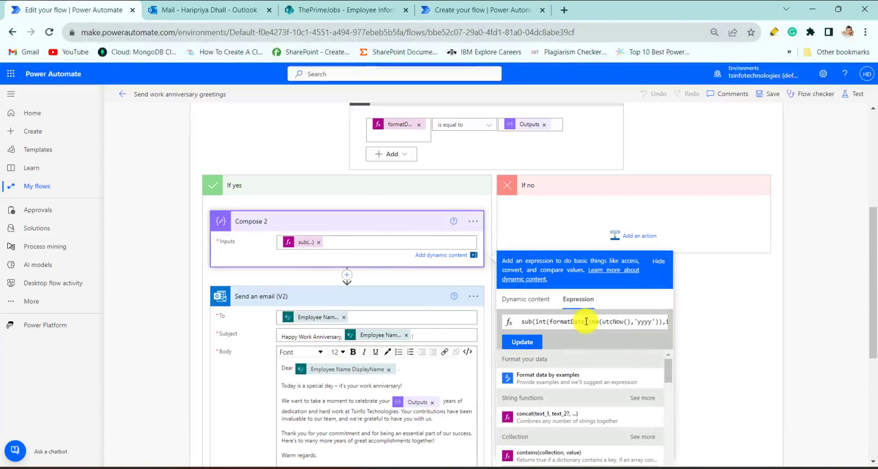
pyautogui.hotkey('ctrl', 'a')
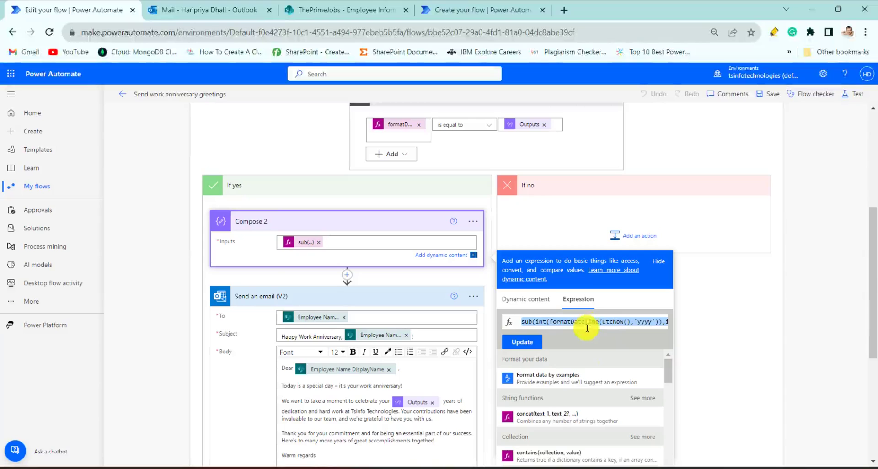
# Step: Switch to the open Notepad note, paste the copied expression below its text, and widen the window to examine its sub and formatDateTime parts
pyautogui.click(550, 468)
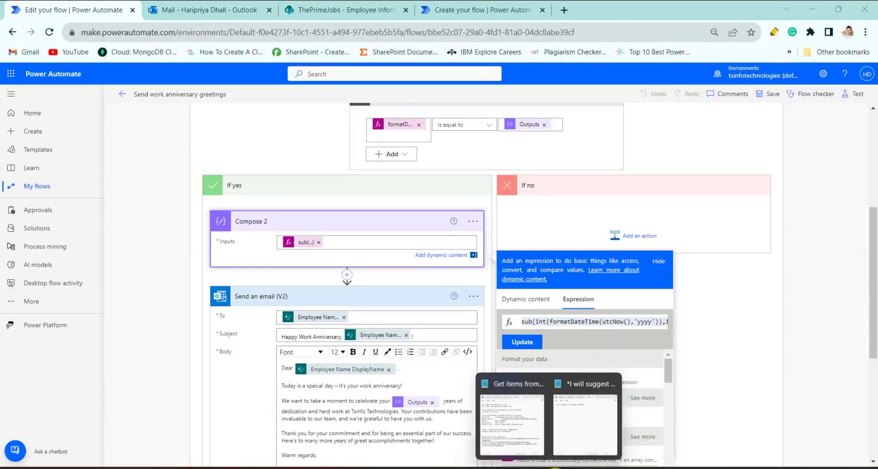
pyautogui.click(596, 421)
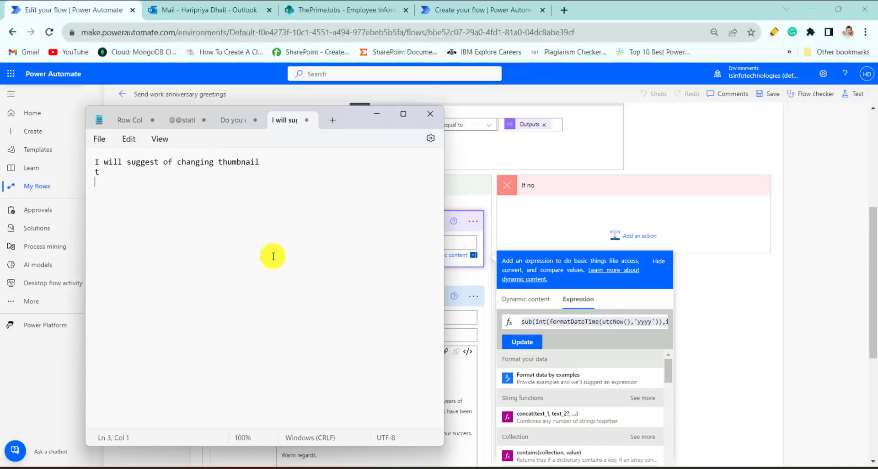
pyautogui.press('Return')
pyautogui.press('Return')
pyautogui.write("sub(int(formatDateTime(utcNow(),'yyyy')),int(formatDateTime(items('Apply_to_each')?['Joiningdate'],'yyyy')))")
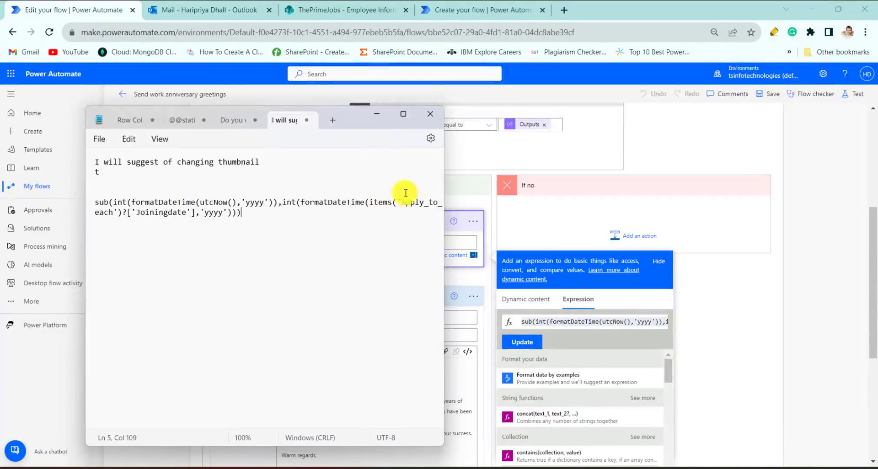
pyautogui.moveTo(444, 181); pyautogui.dragTo(631, 193)
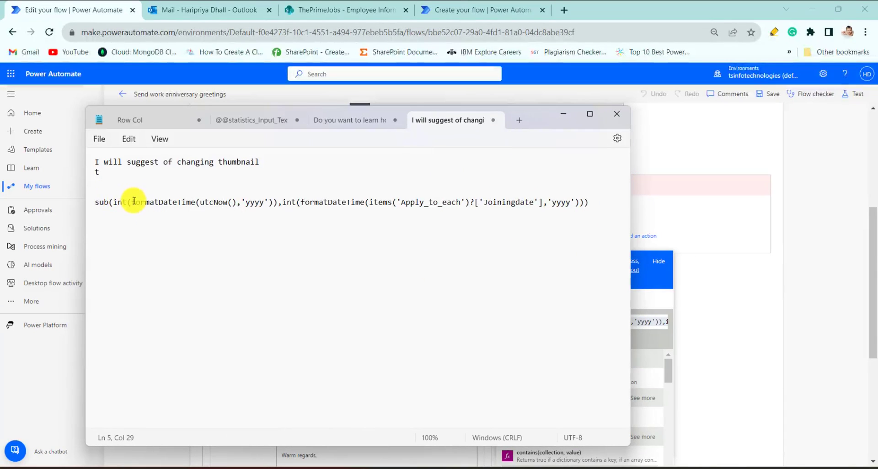
pyautogui.moveTo(133, 202); pyautogui.dragTo(271, 203)
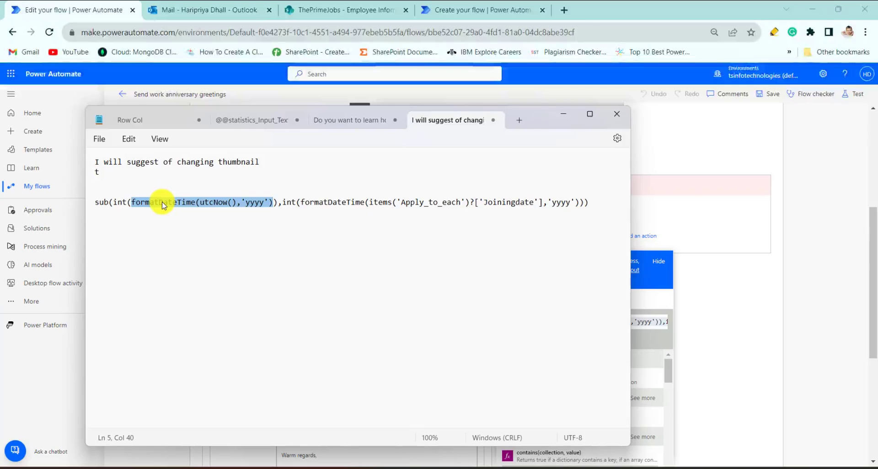
pyautogui.click(104, 202)
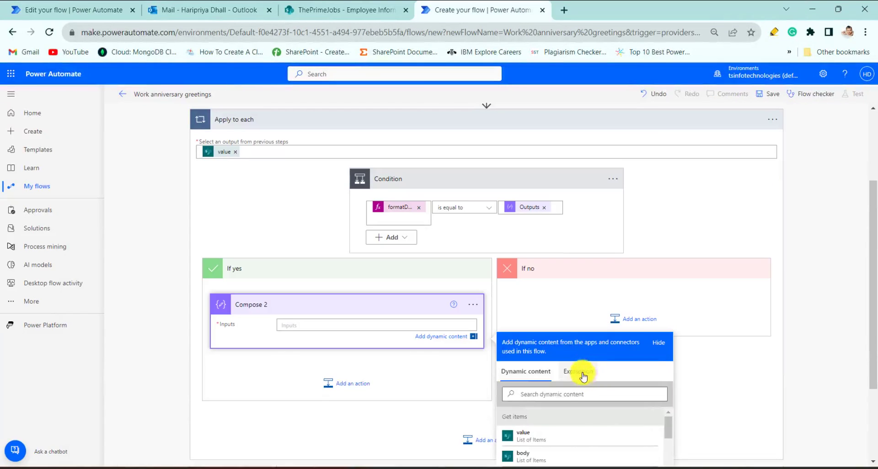
# Step: Set Compose 2's input in the new flow to the expression sub(int(formatDateTime(utcNow(),'yyyy')),int(formatDateTime(items('Apply_to_each')?['Joiningdate'],'yyyy')))
pyautogui.click(579, 371)
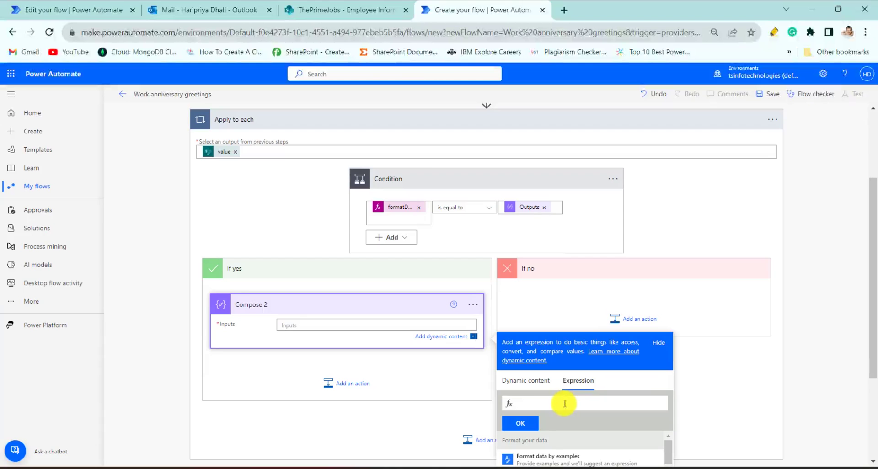
pyautogui.hotkey('ctrl', 'v')
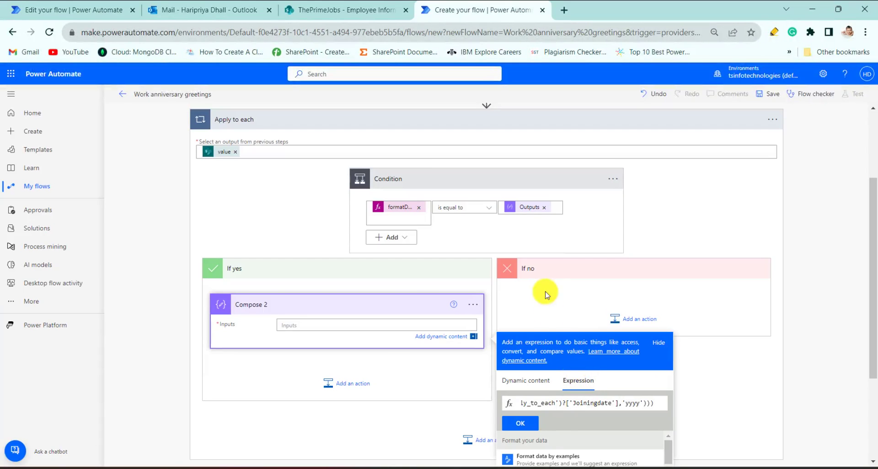
pyautogui.scroll(-3, 483, 200)
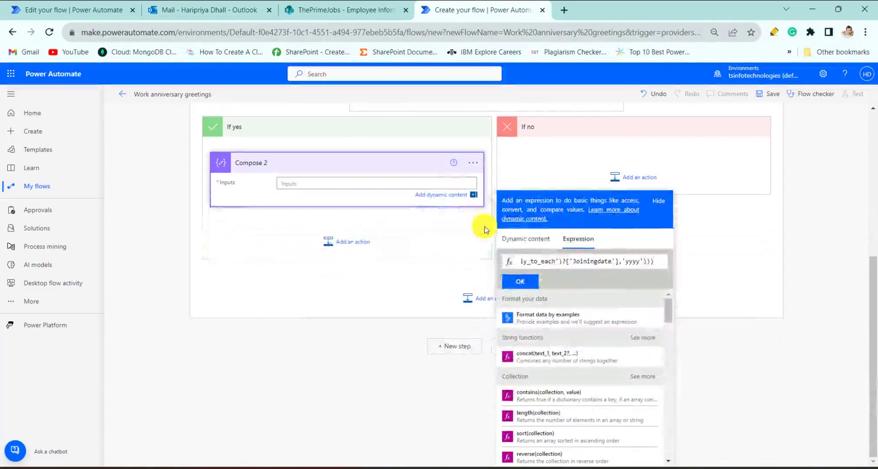
pyautogui.click(521, 281)
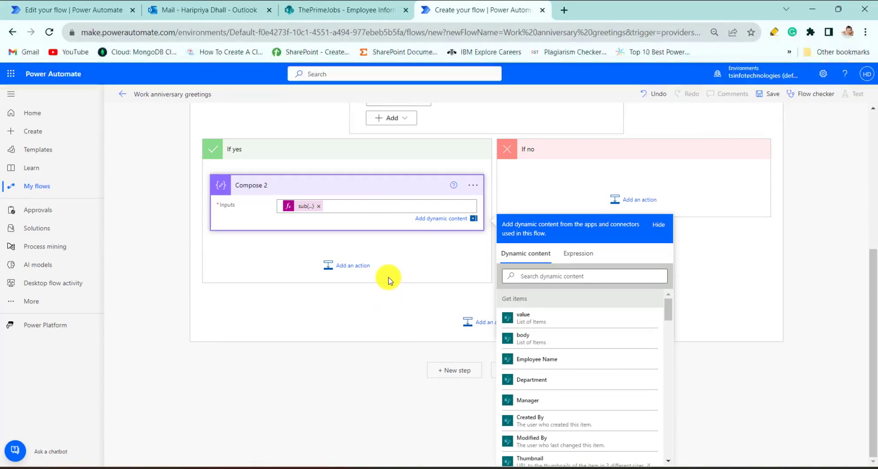
pyautogui.scroll(4, 387, 256)
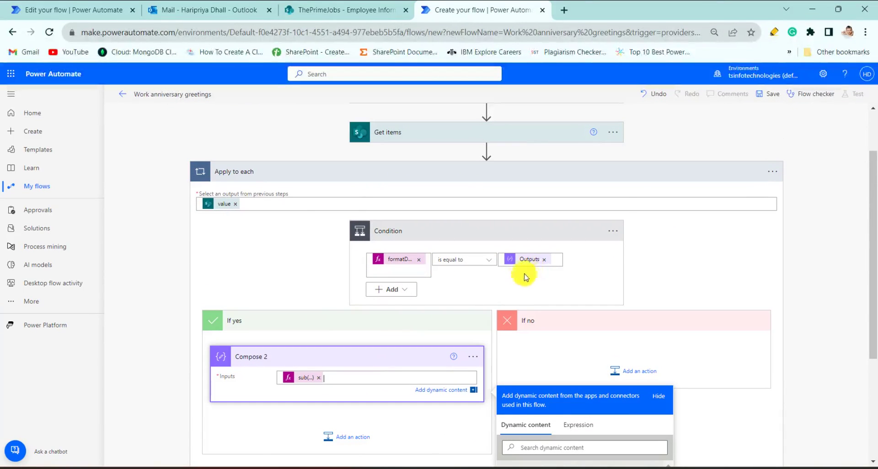
pyautogui.scroll(-3, 506, 281)
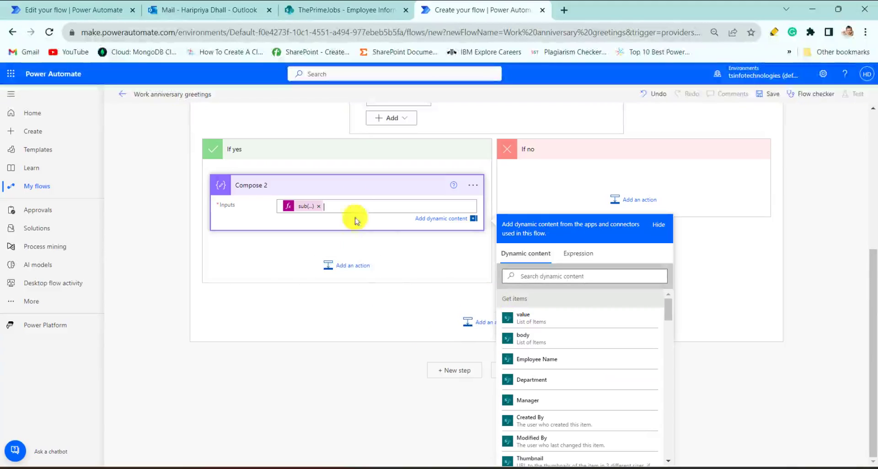
# Step: Find and add the Office 365 Outlook action Send an email (V2) after Compose 2 in the If yes branch
pyautogui.scroll(3, 369, 146)
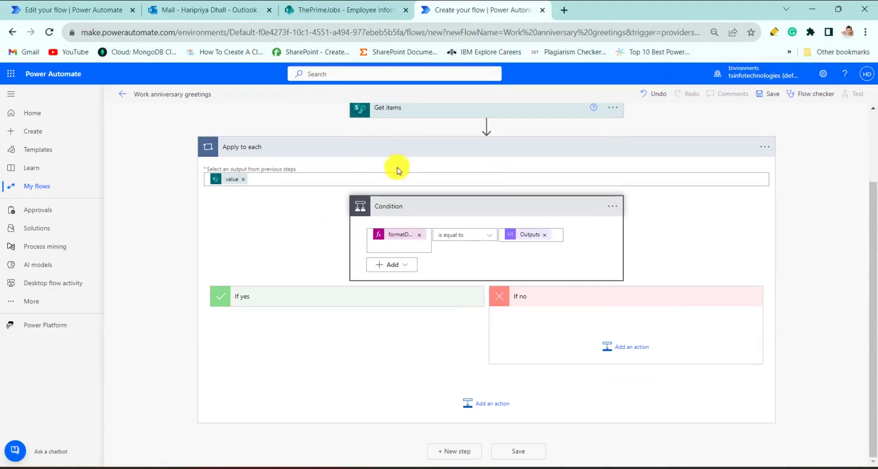
pyautogui.click(393, 310)
pyautogui.scroll(-1, 393, 310)
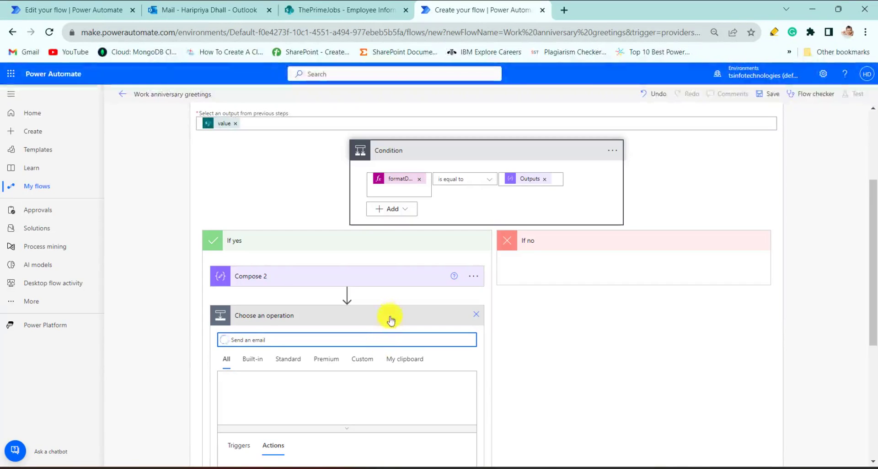
pyautogui.scroll(-5, 372, 310)
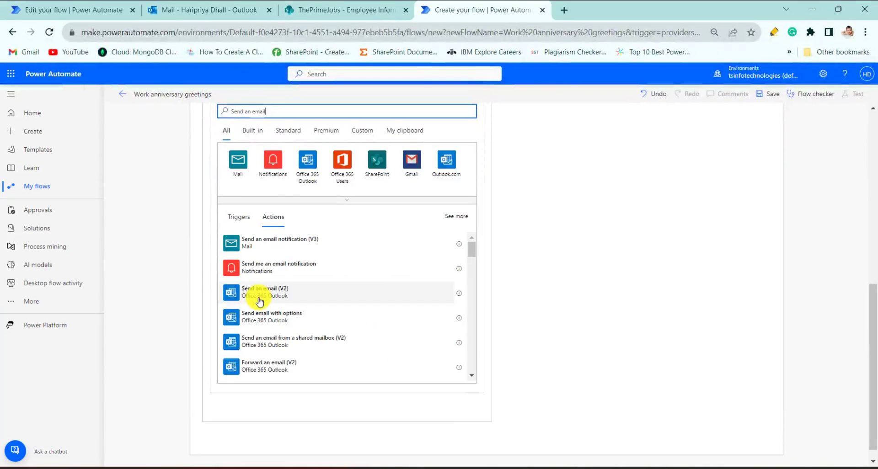
pyautogui.click(259, 300)
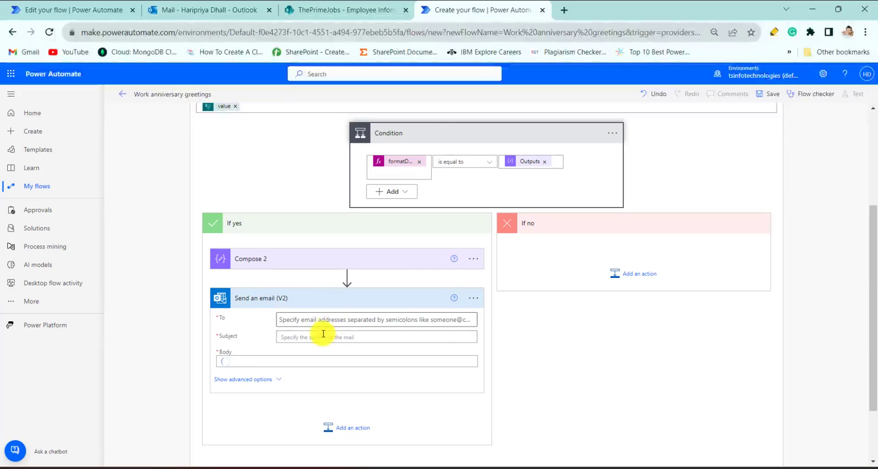
# Step: Set the email's To field to the dynamic content Employee Name Email from Get items
pyautogui.click(367, 310)
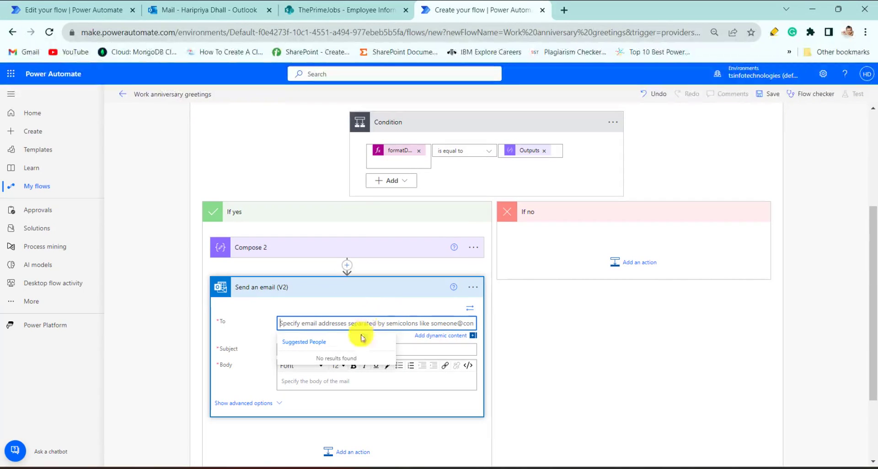
pyautogui.click(469, 309)
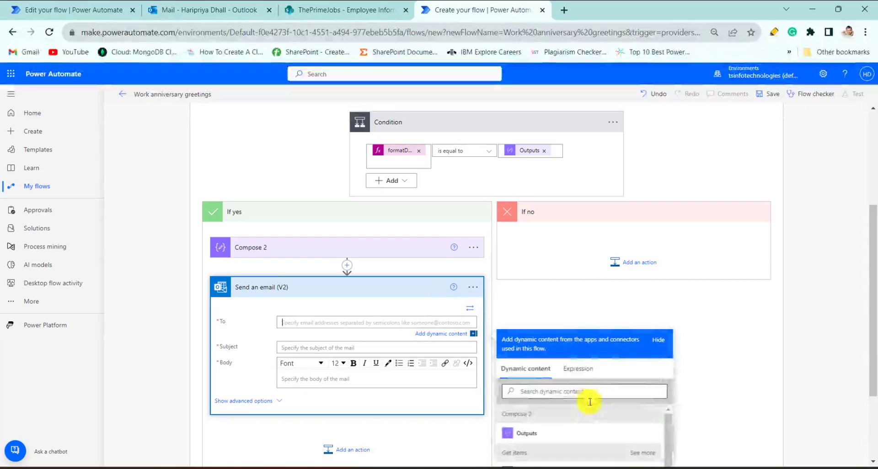
pyautogui.scroll(-3, 580, 315)
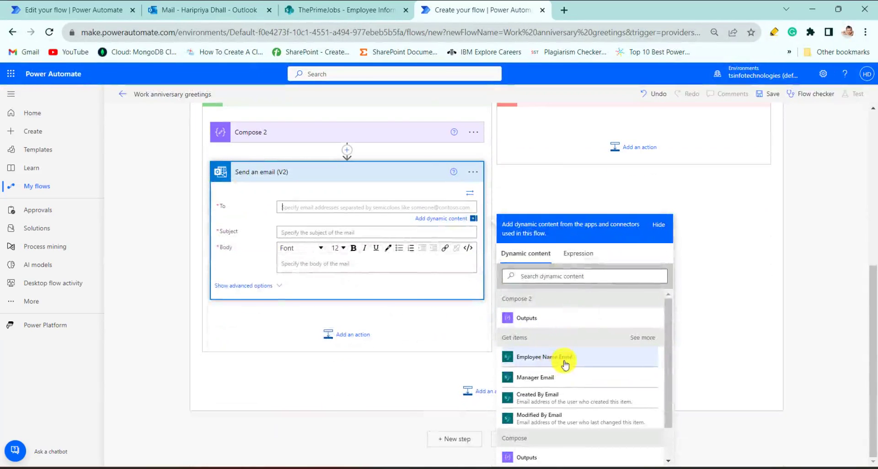
pyautogui.click(572, 359)
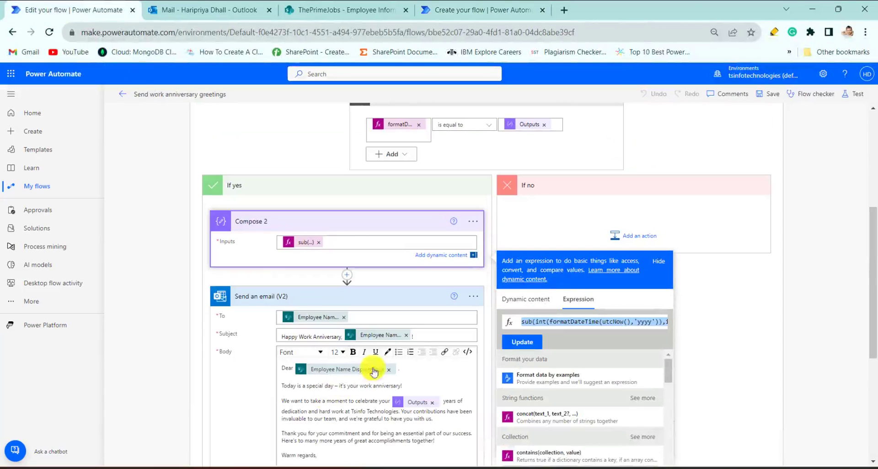
# Step: Copy the subject "Happy Work Anniversary," with its employee name token from the existing flow's email into the new email's Subject
pyautogui.moveTo(421, 337); pyautogui.dragTo(270, 328)
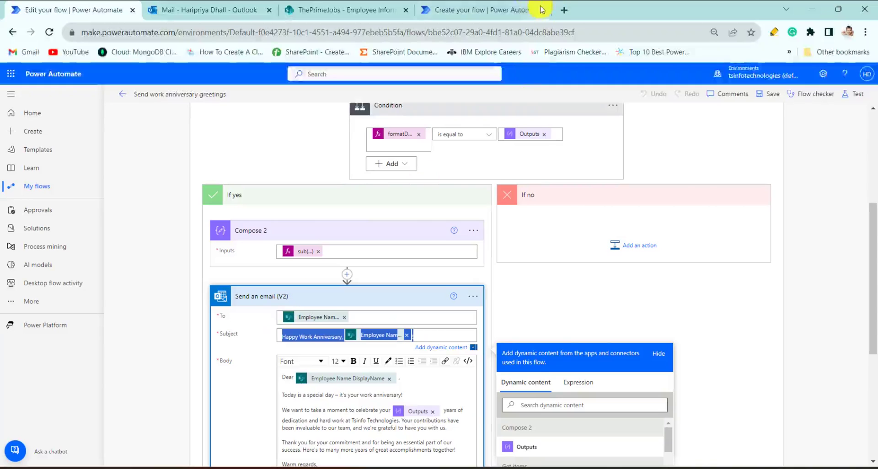
pyautogui.click(506, 7)
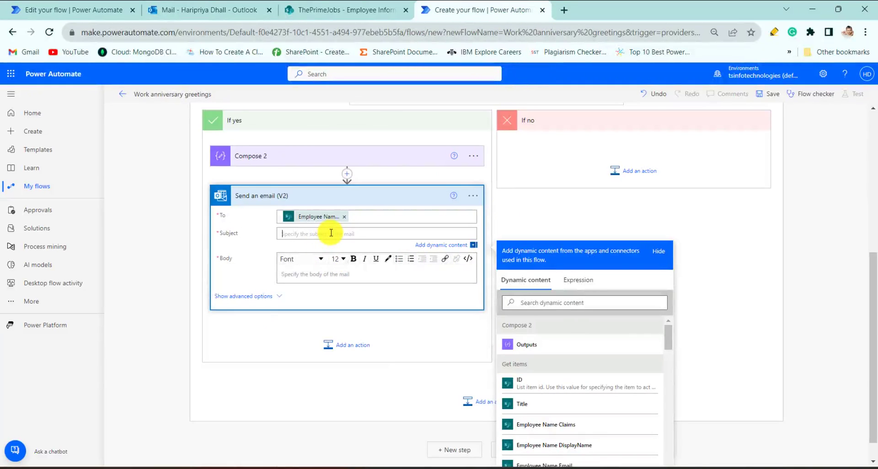
pyautogui.hotkey('ctrl', 'v')
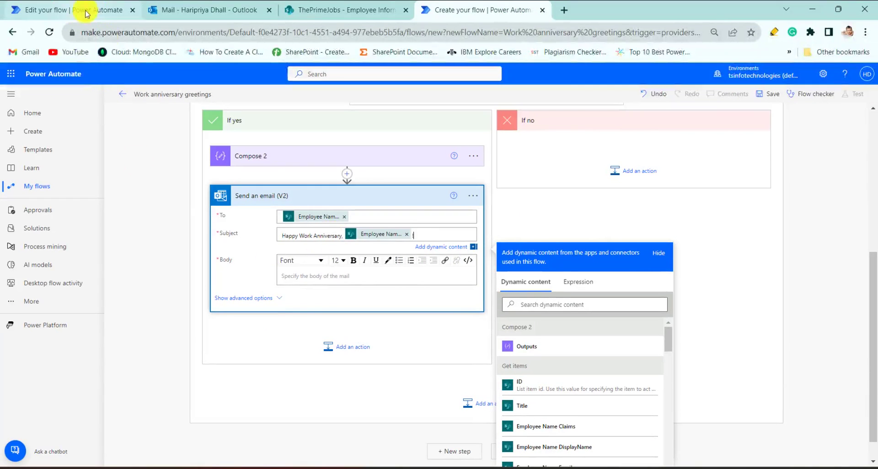
# Step: Copy the complete greeting text with its Employee Name DisplayName and Outputs tokens from the existing flow's email into the new email's Body
pyautogui.click(320, 275)
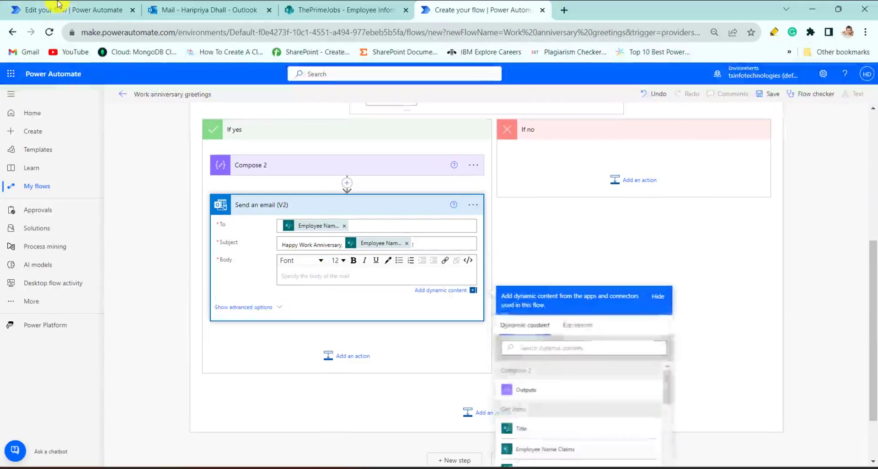
pyautogui.click(57, 7)
pyautogui.scroll(-3, 311, 323)
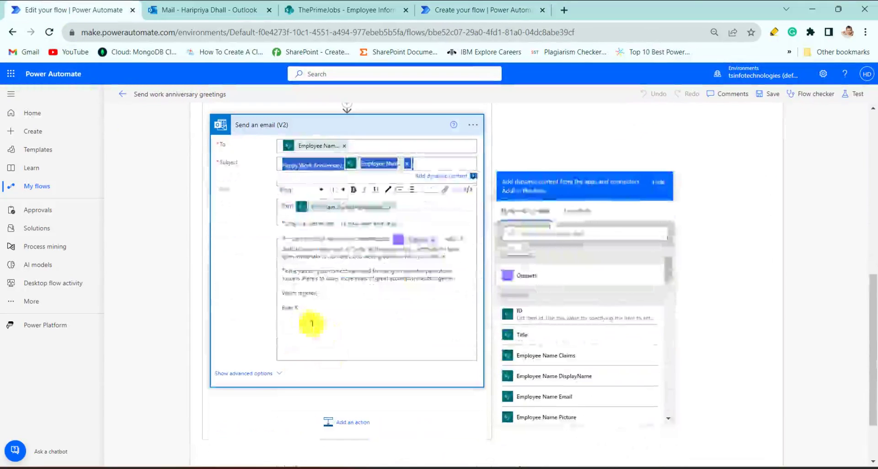
pyautogui.moveTo(304, 310); pyautogui.dragTo(290, 219)
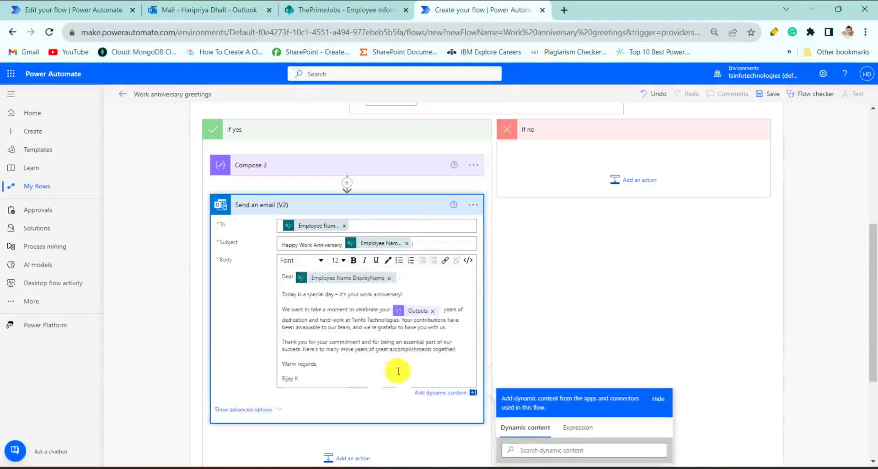
# Step: Review the whole flow, expanding Recurrence, Get items and Compose 2 to examine their settings
pyautogui.scroll(6, 357, 347)
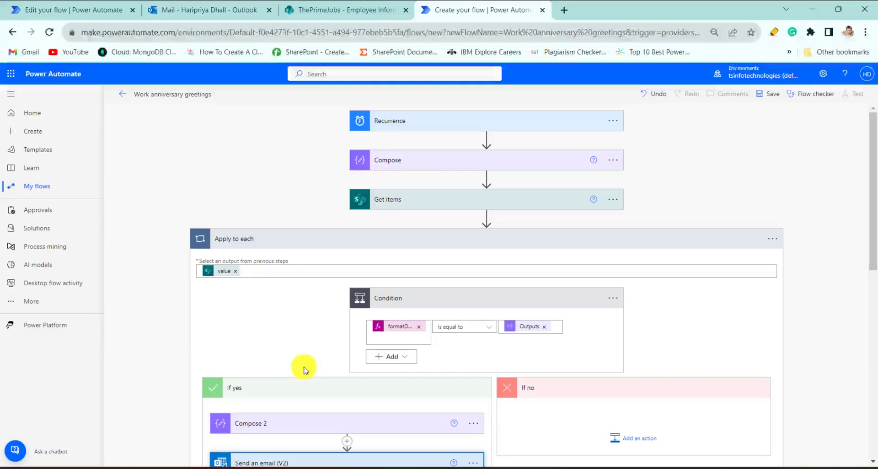
pyautogui.click(469, 127)
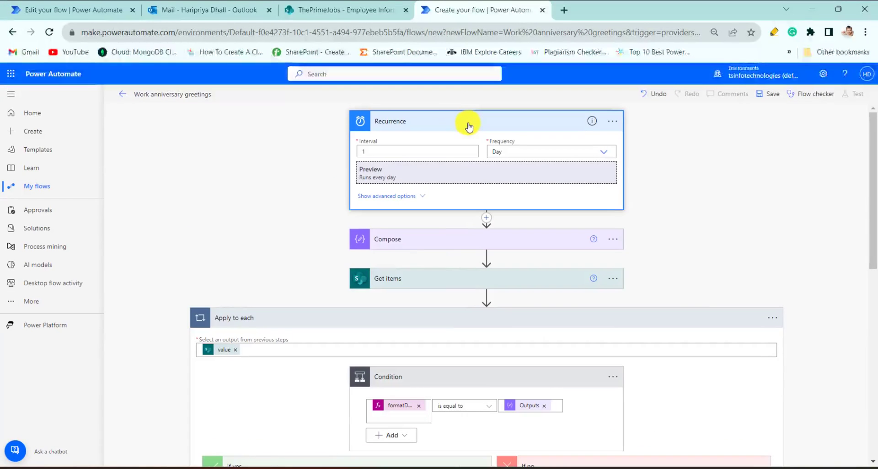
pyautogui.click(438, 281)
pyautogui.scroll(-4, 438, 274)
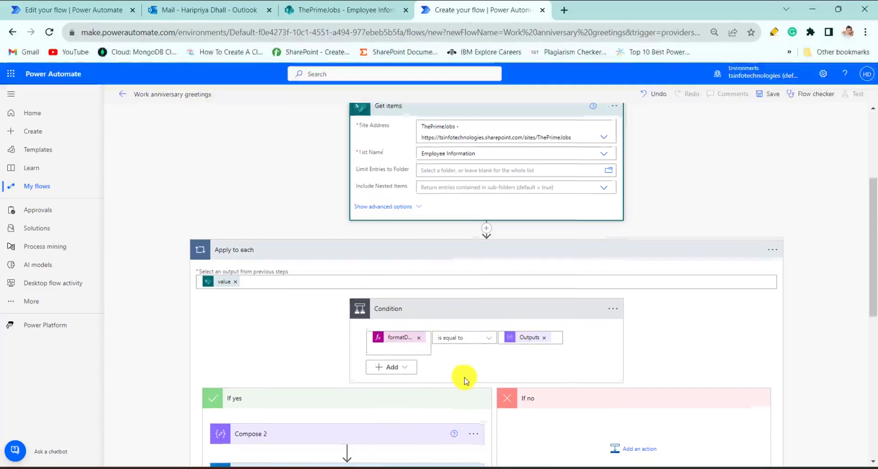
pyautogui.scroll(-4, 462, 378)
pyautogui.click(348, 267)
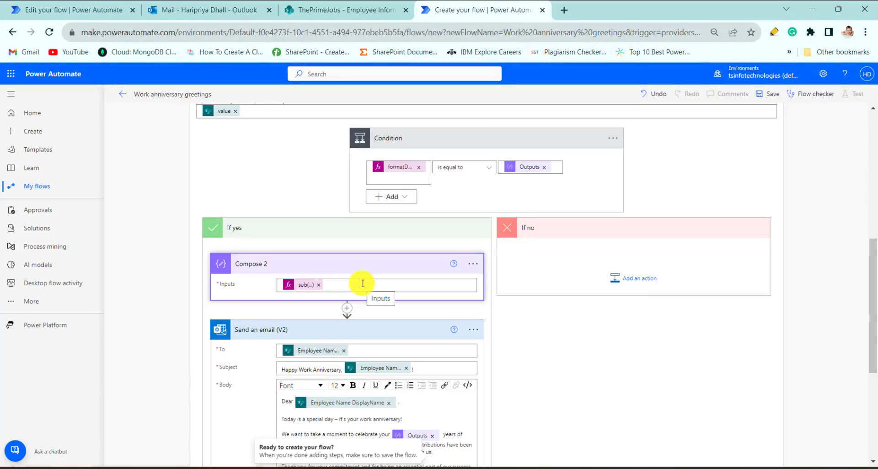
pyautogui.scroll(4, 608, 300)
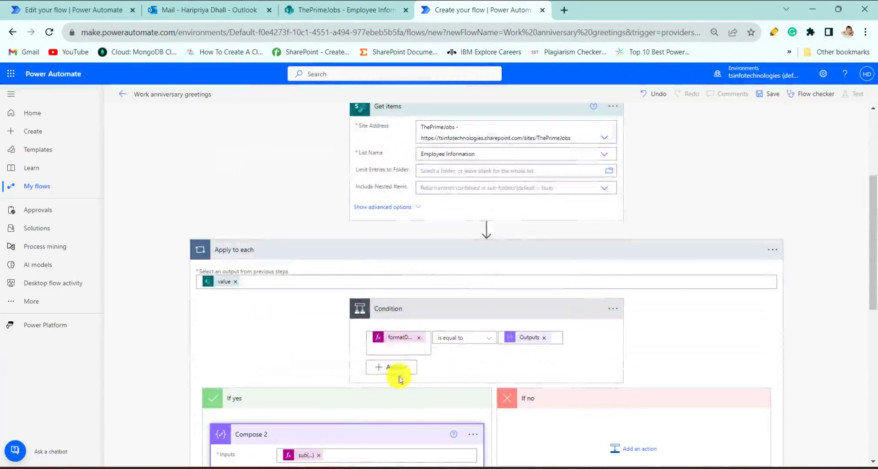
pyautogui.scroll(-5, 343, 387)
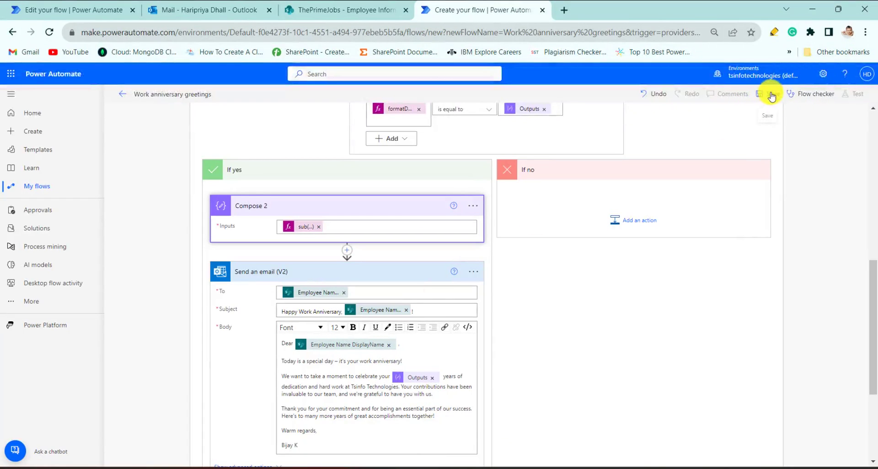
# Step: Save the Work anniversary greetings flow and run a manual test of it
pyautogui.click(771, 97)
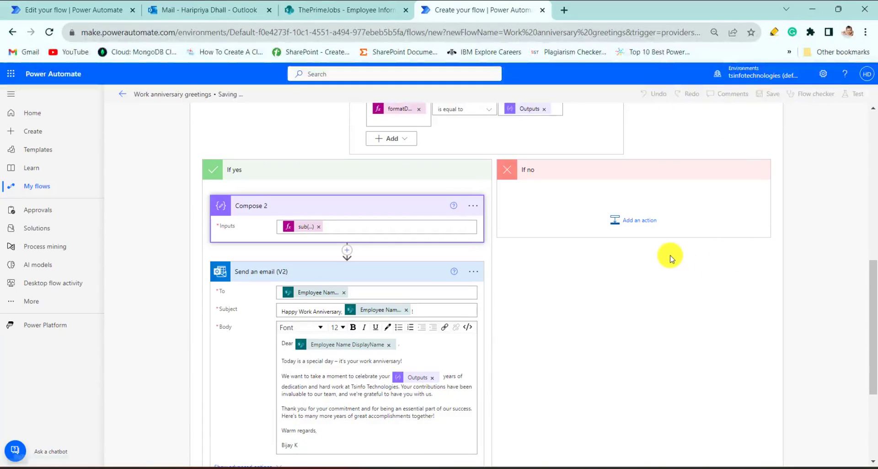
pyautogui.click(854, 95)
pyautogui.click(735, 118)
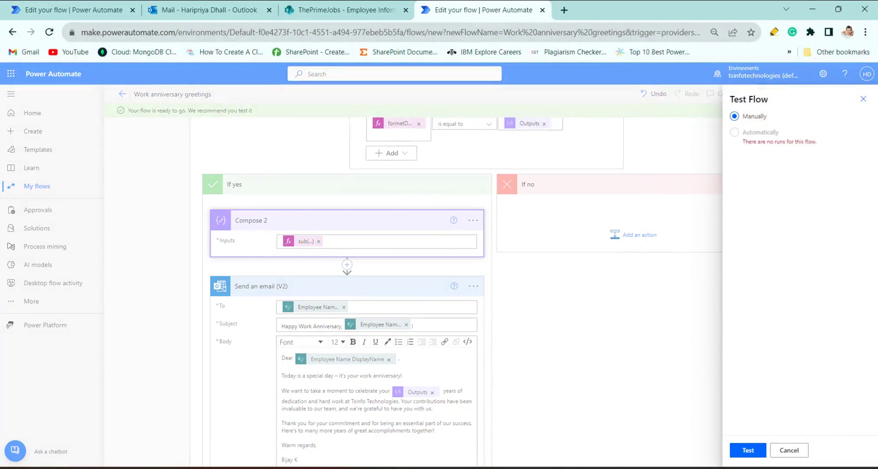
pyautogui.click(751, 451)
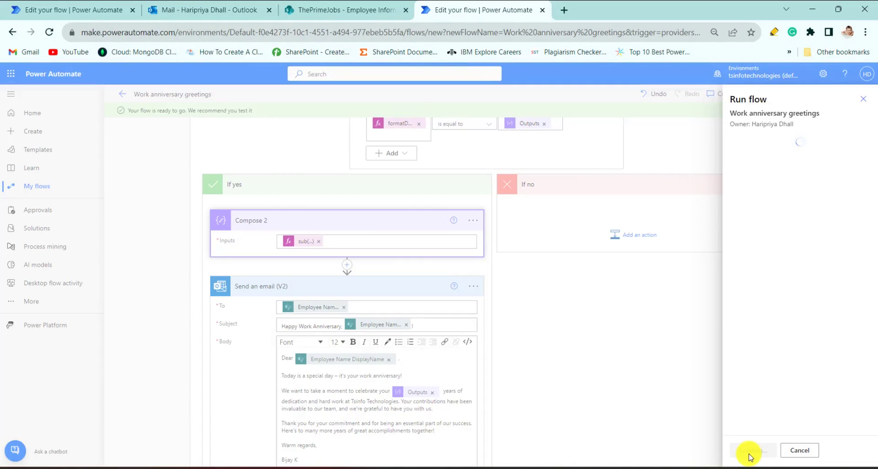
pyautogui.click(750, 450)
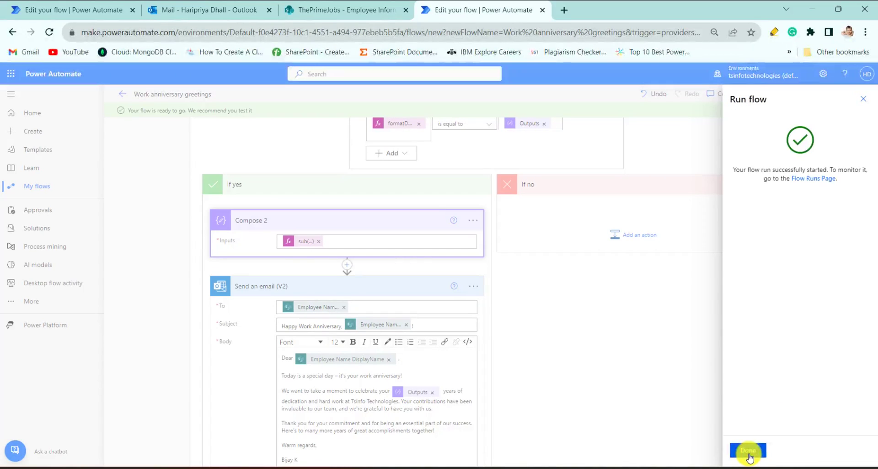
pyautogui.click(750, 453)
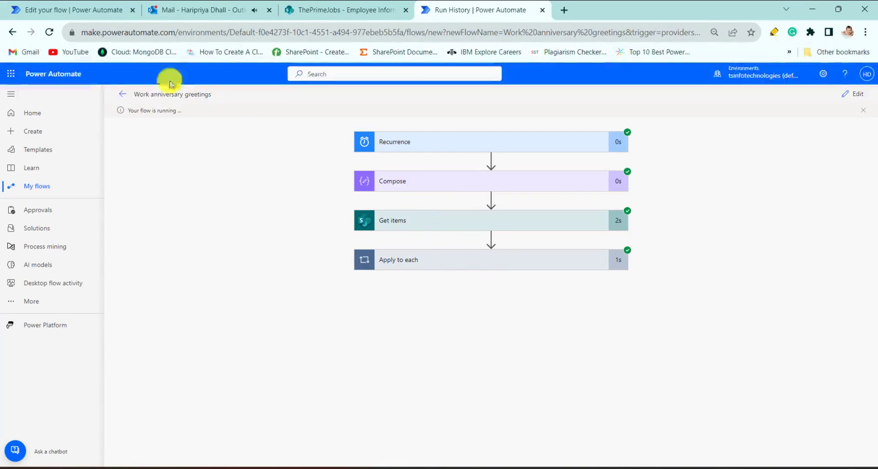
# Step: Check the flow's run status, then switch to Outlook and examine the text of the received Happy Work Anniversary email
pyautogui.tripleClick(173, 104)
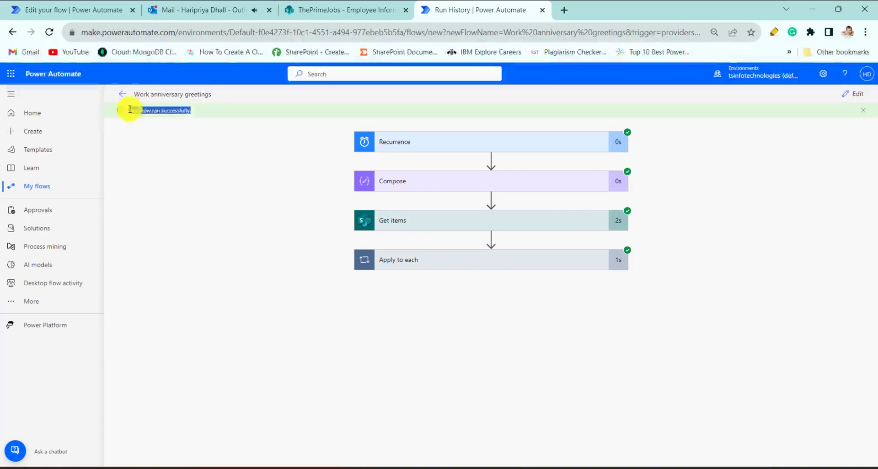
pyautogui.click(188, 11)
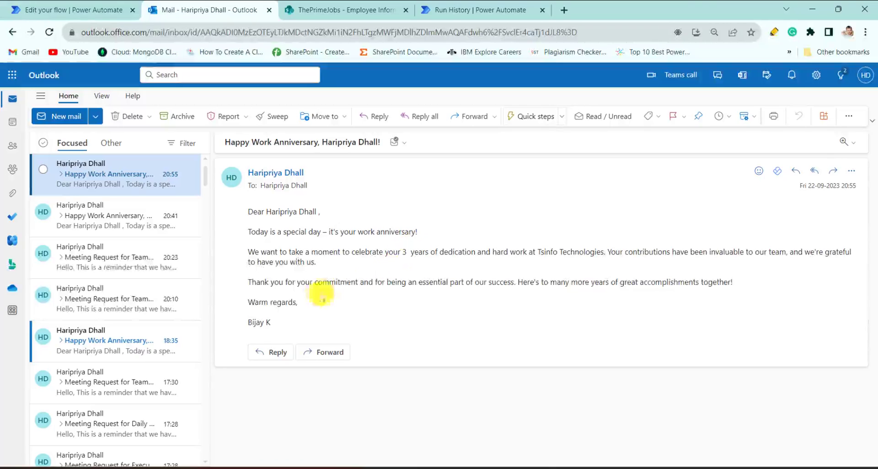
pyautogui.moveTo(285, 323); pyautogui.dragTo(254, 172)
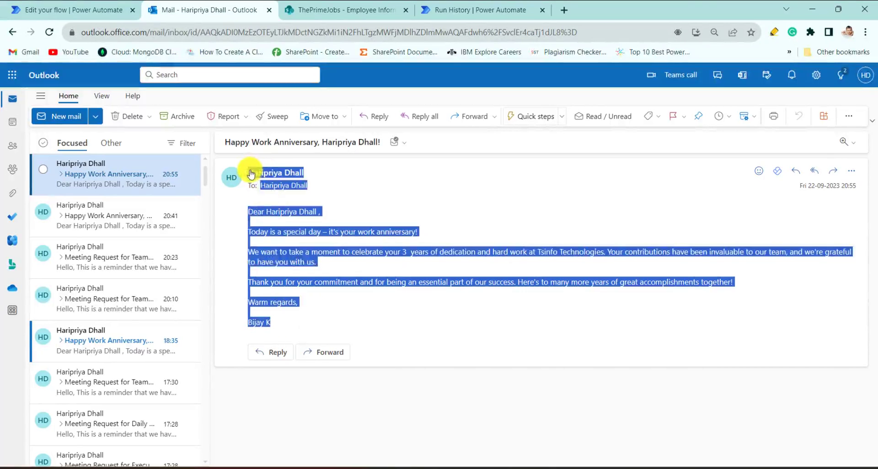
pyautogui.click(468, 323)
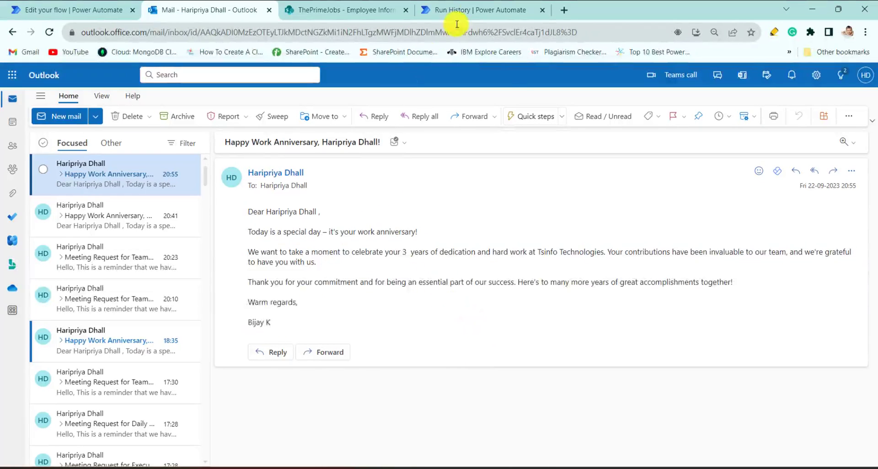
# Step: Switch back to the Power Automate run history and return to the Work anniversary greetings flow's details page
pyautogui.click(485, 10)
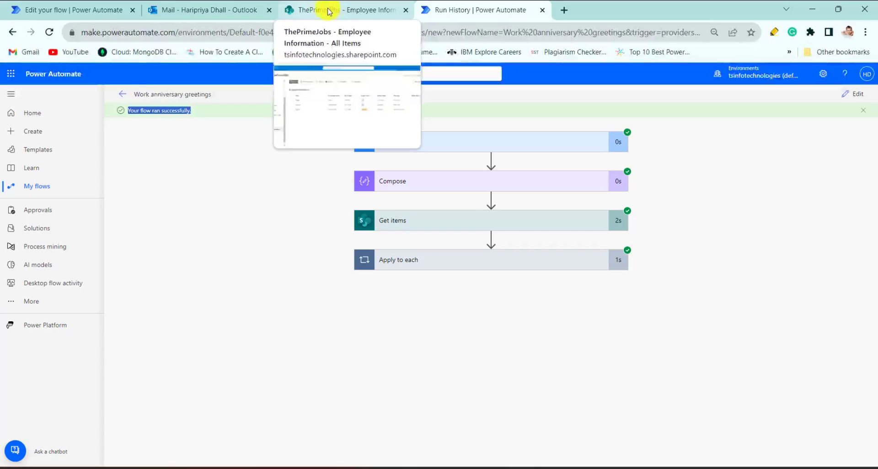
pyautogui.click(122, 94)
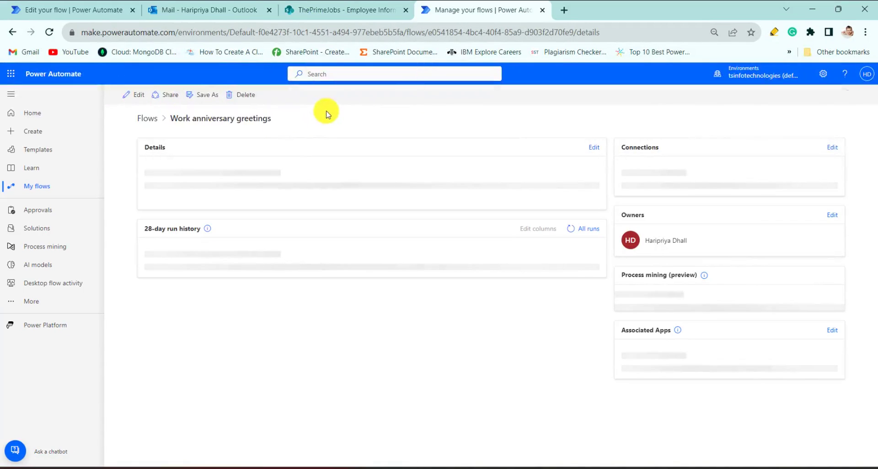